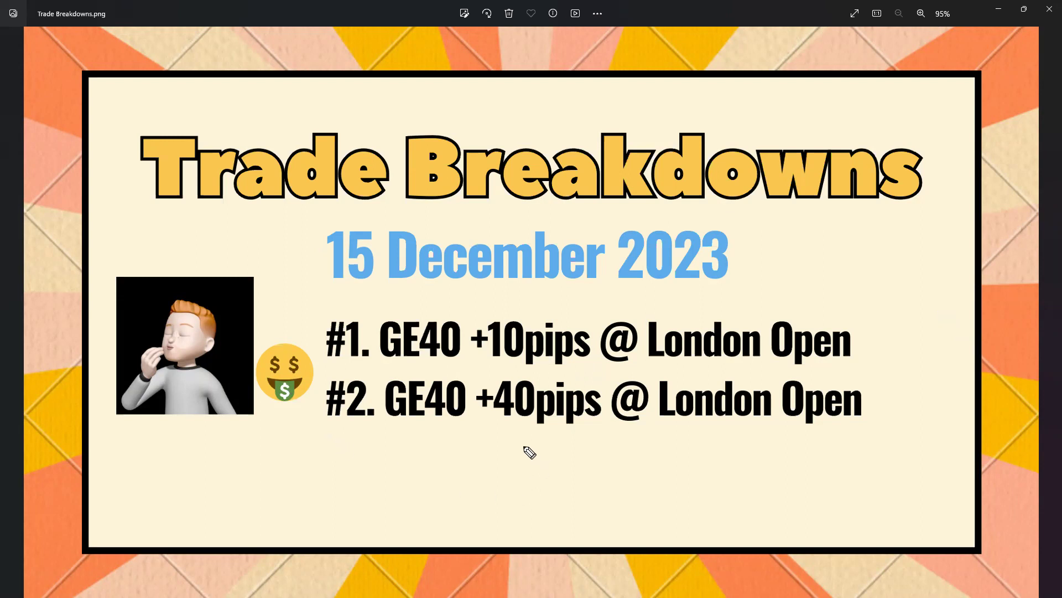
- Minimize the Trade Breakdowns image and mark the rally into 08:00 on the GER40 chart with an arrow
drag(501, 459, 504, 440)
click(999, 9)
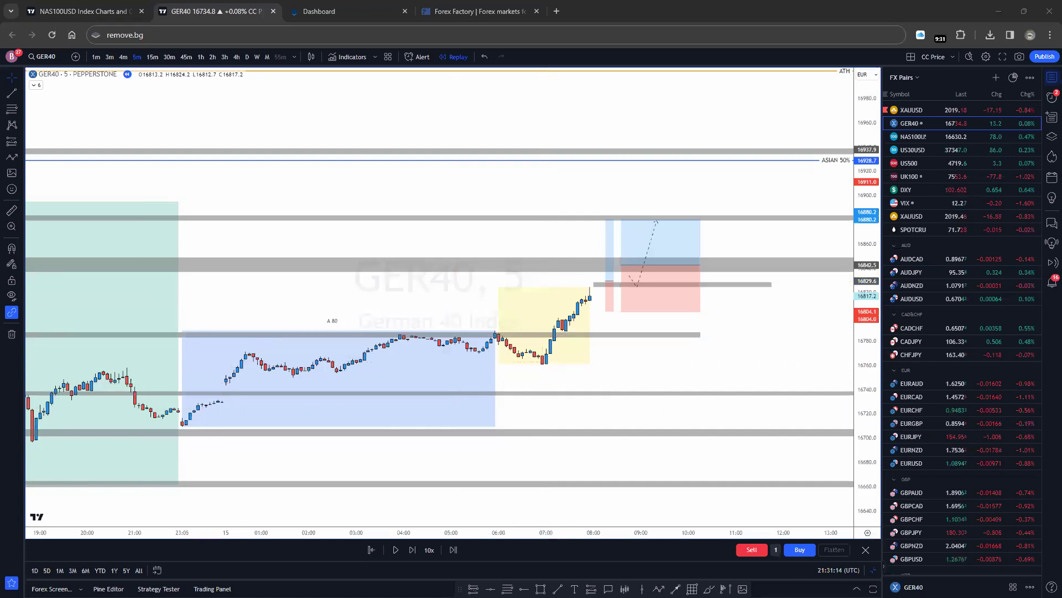
mouse_move(571, 379)
mouse_down()
mouse_move(550, 363)
mouse_move(573, 319)
mouse_move(554, 362)
mouse_move(557, 329)
mouse_move(603, 294)
mouse_move(606, 335)
mouse_move(583, 328)
mouse_move(603, 312)
mouse_move(608, 331)
mouse_move(616, 241)
mouse_move(595, 337)
mouse_move(602, 332)
mouse_up()
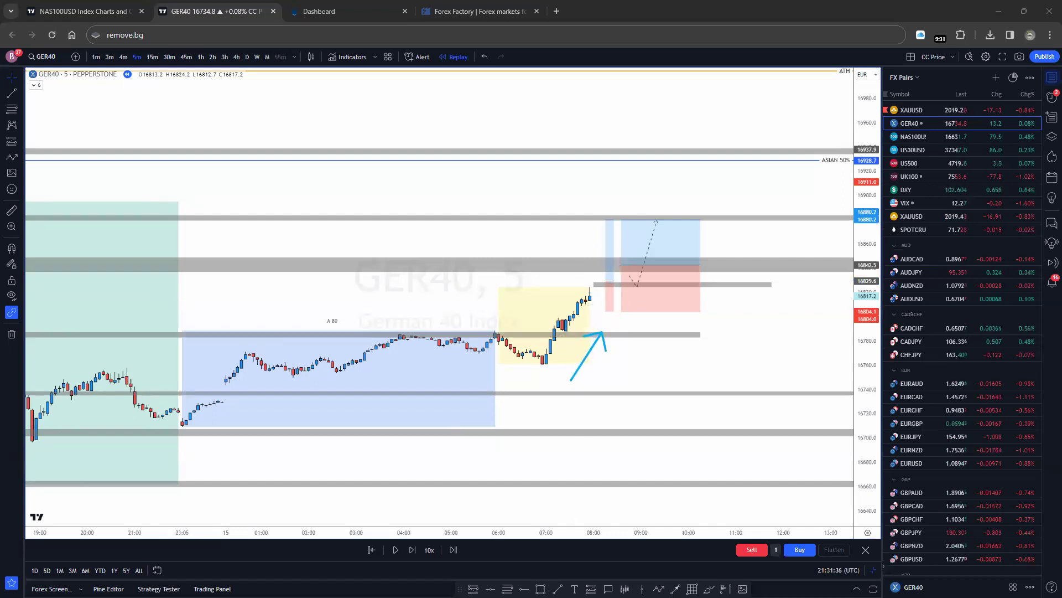
- Show the GER40 chart full screen and mark the repeated highs at the grey zone near 16785 with arrows
click(1002, 55)
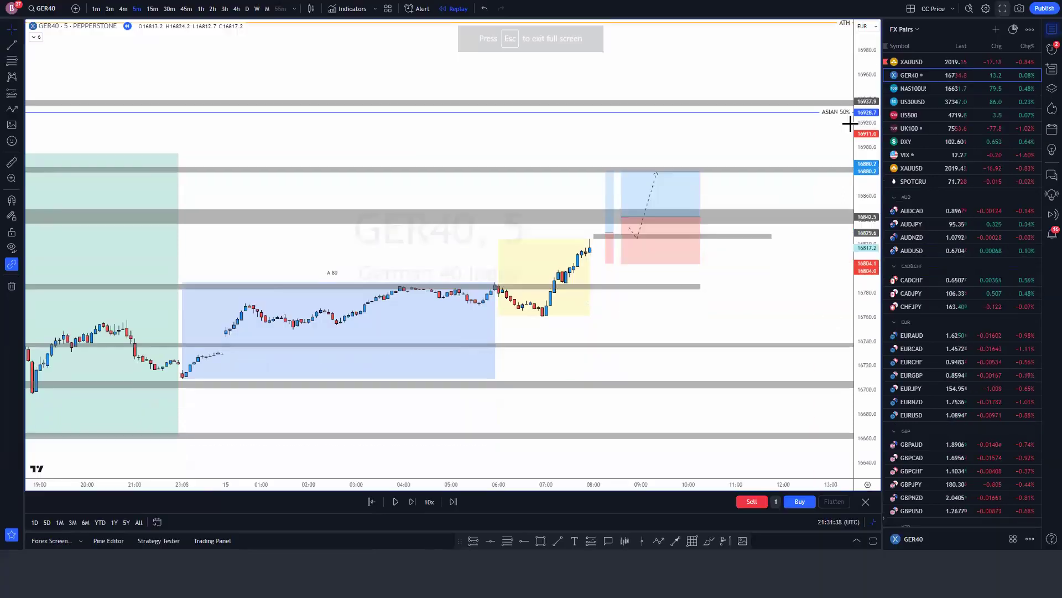
scroll(598, 350, down, 3)
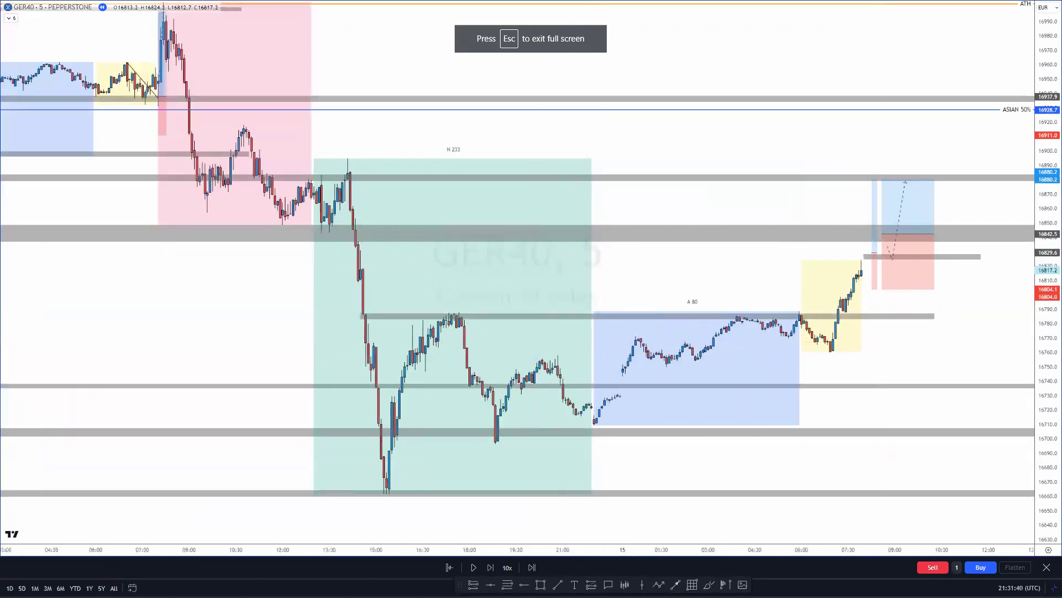
drag(464, 275, 468, 309)
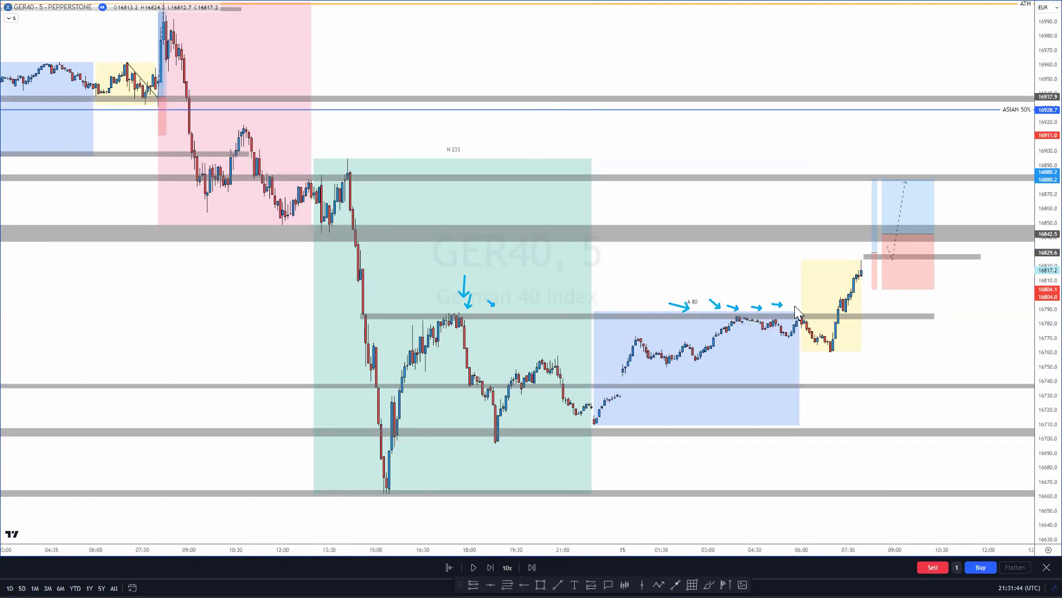
drag(791, 305, 795, 305)
click(819, 304)
drag(797, 306, 831, 303)
click(834, 303)
drag(385, 268, 352, 175)
scroll(759, 282, up, 10)
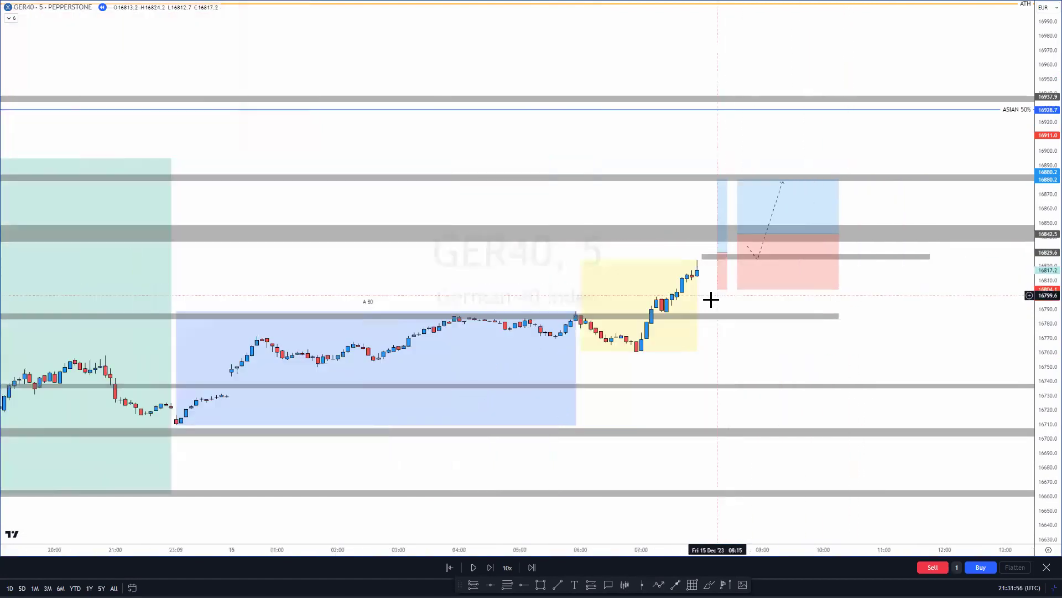
- Switch the chart to the 3-minute interval and stretch the price scale around the two long positions
key(3)
key(Return)
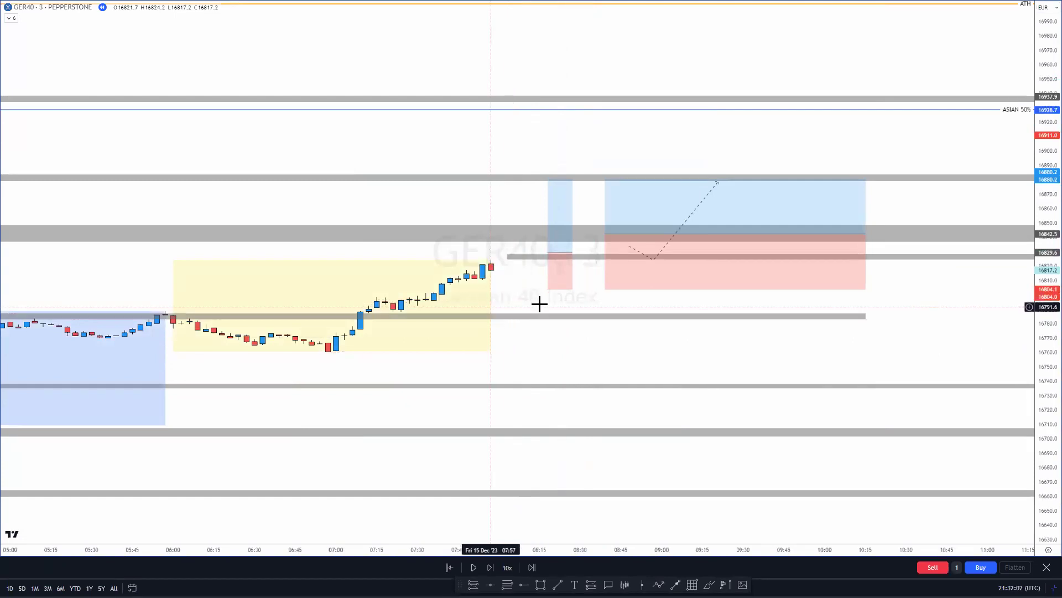
drag(1039, 514, 1040, 347)
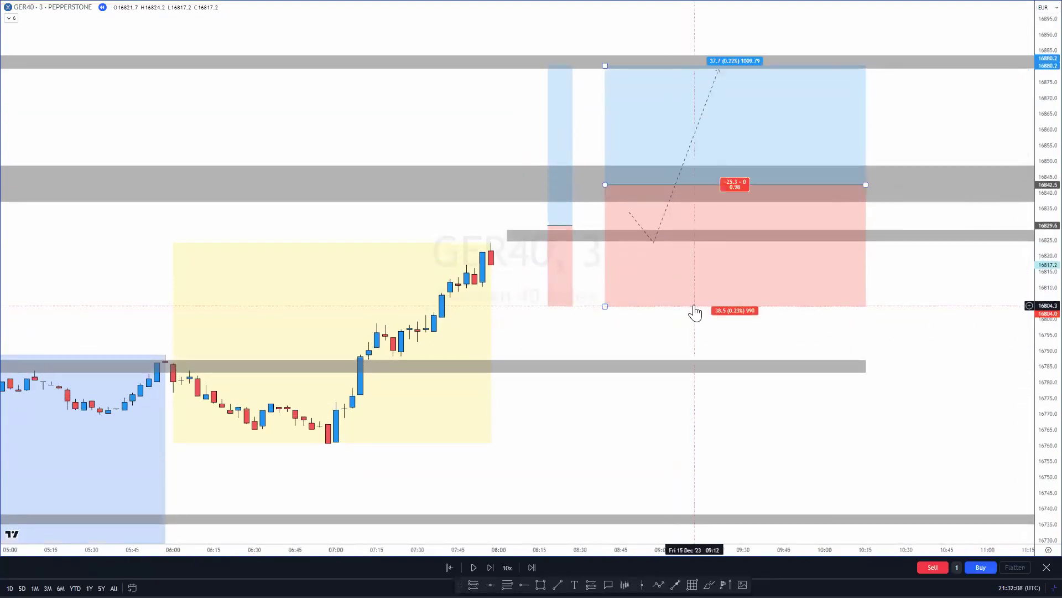
- Switch to the Forex Factory calendar and outline the 8:15am to 9:30am release times and their actual values
key(Escape)
click(481, 12)
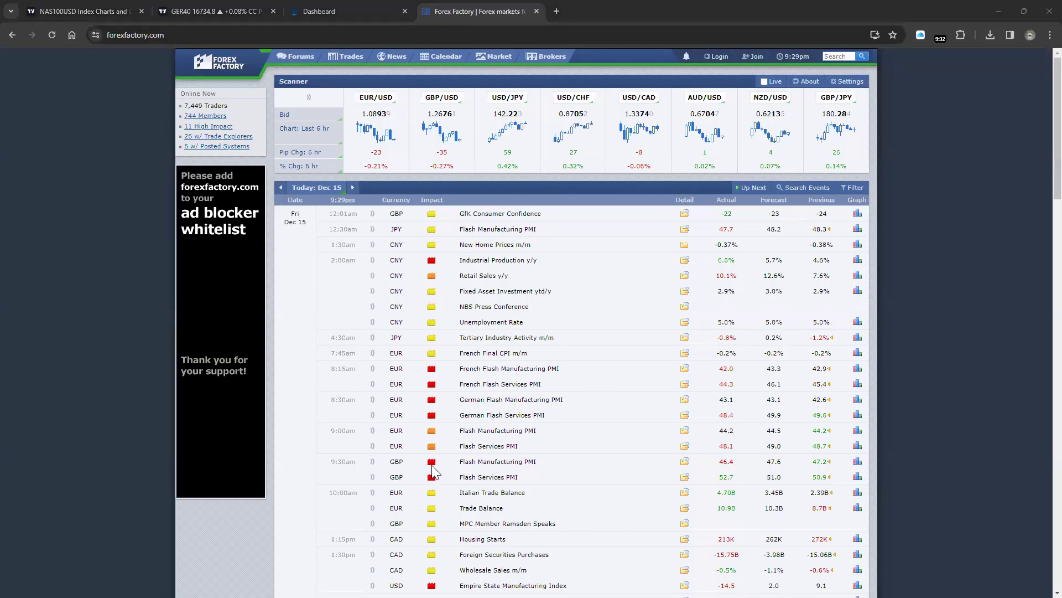
drag(356, 435, 370, 480)
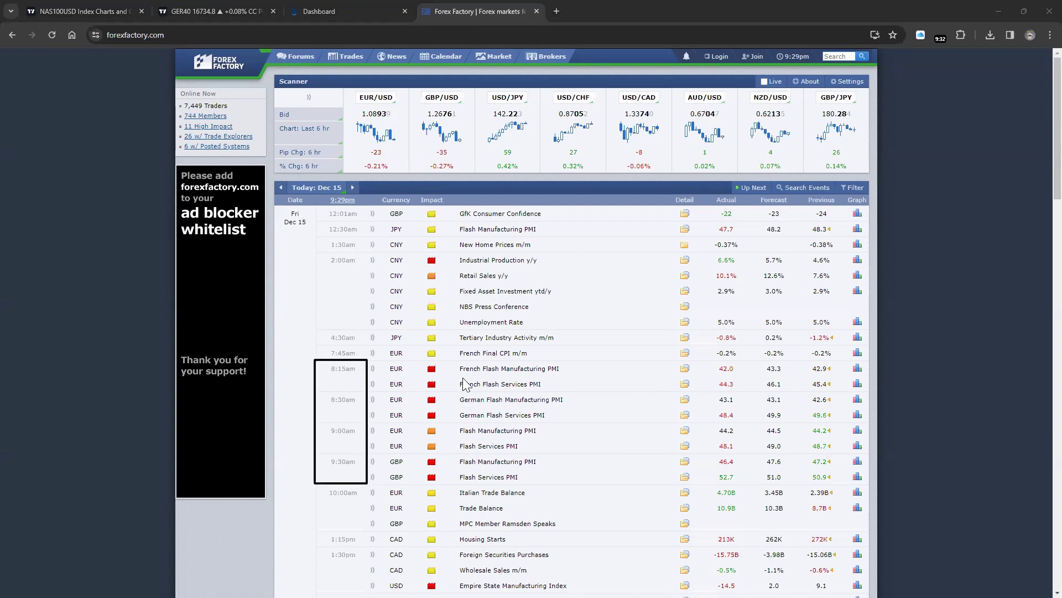
drag(712, 360, 742, 486)
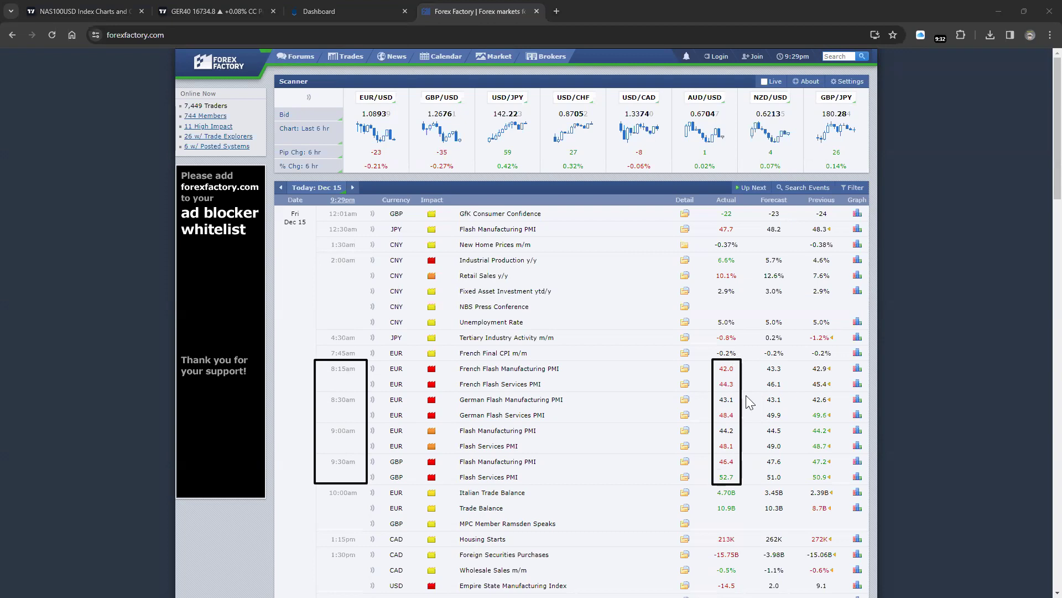
mouse_move(714, 362)
mouse_down()
mouse_move(743, 433)
mouse_move(742, 468)
mouse_up()
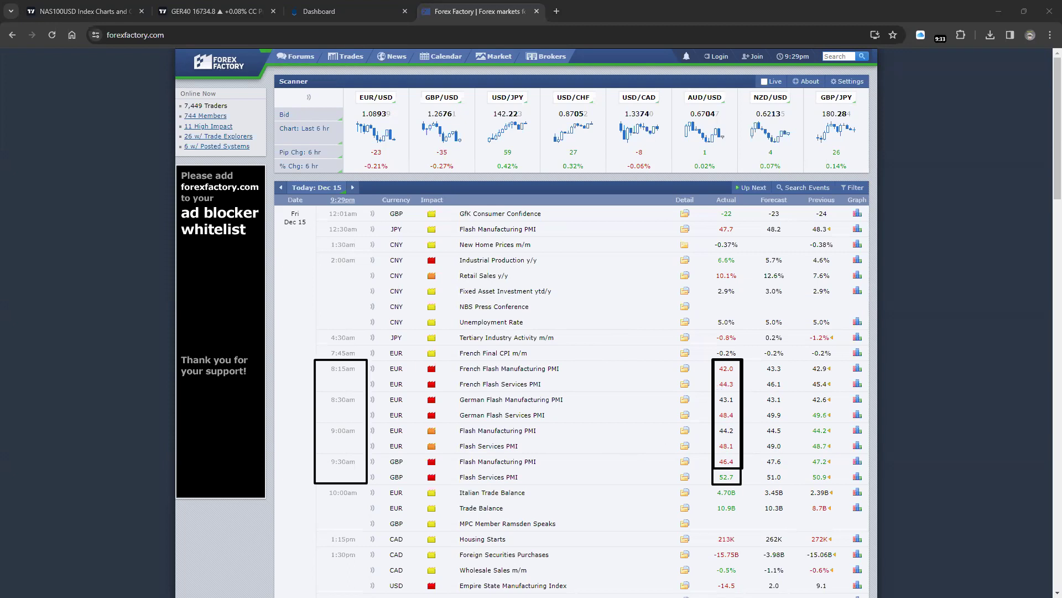
- Return to the GER40 chart, advance the replay by one bar and mark the 08:00 candle's lower wick
click(226, 7)
scroll(242, 275, down, 5)
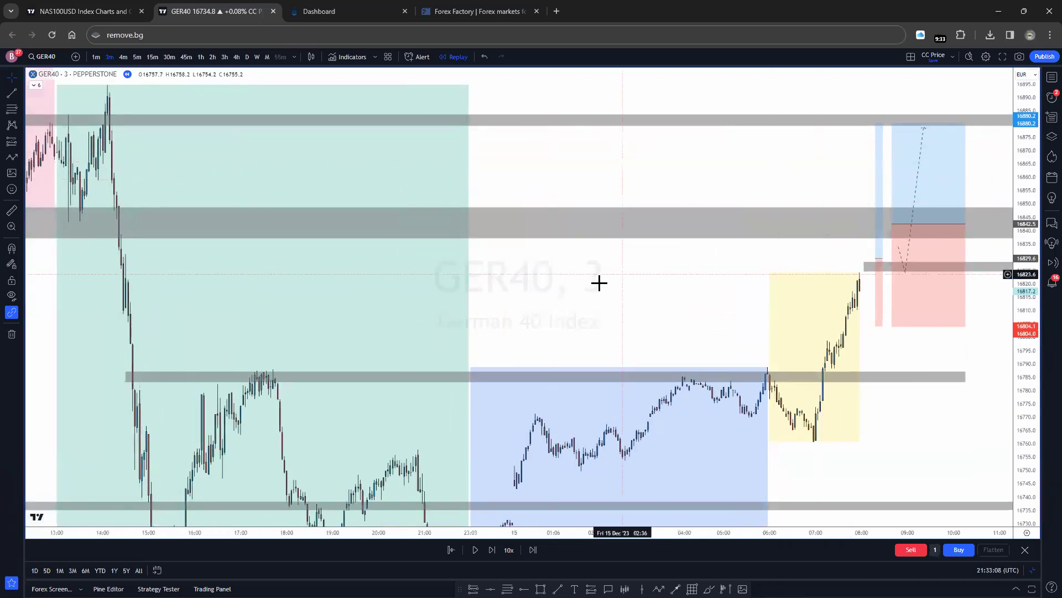
scroll(581, 296, up, 7)
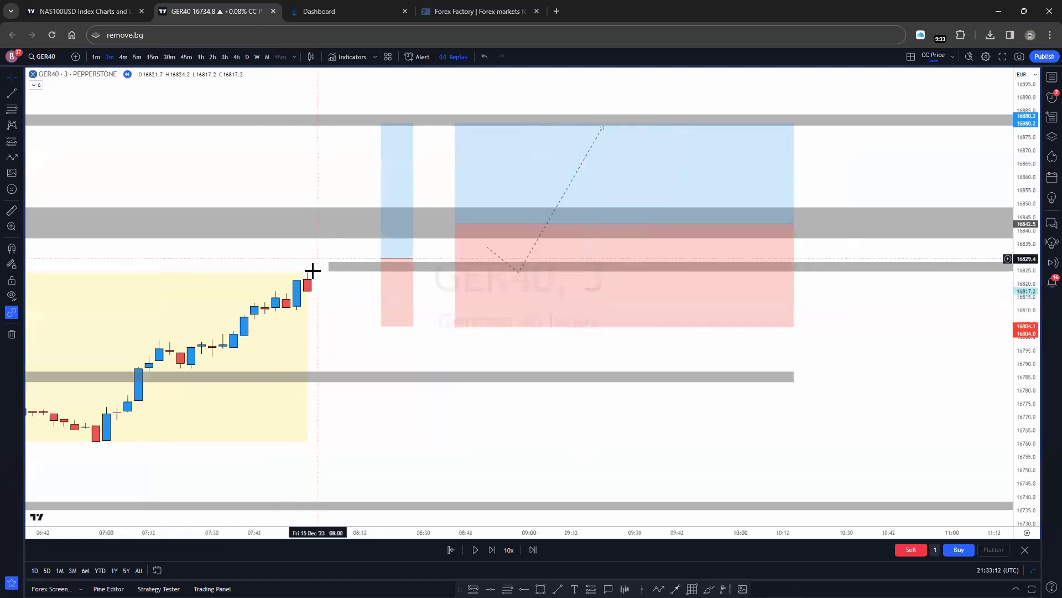
click(492, 550)
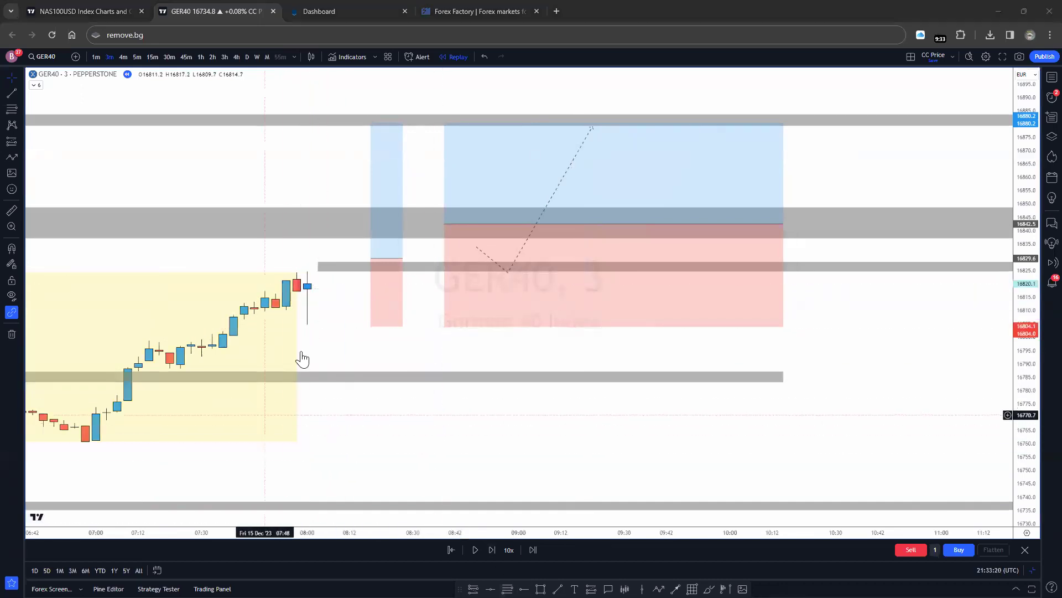
drag(299, 321, 318, 321)
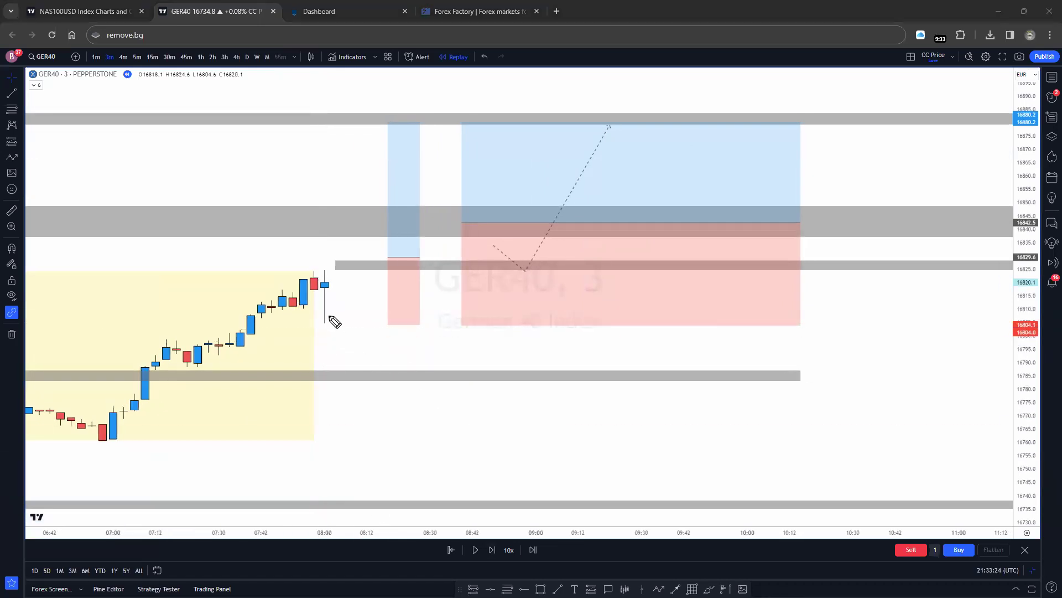
mouse_move(332, 326)
mouse_down()
mouse_move(352, 371)
mouse_move(363, 357)
mouse_up()
key(Escape)
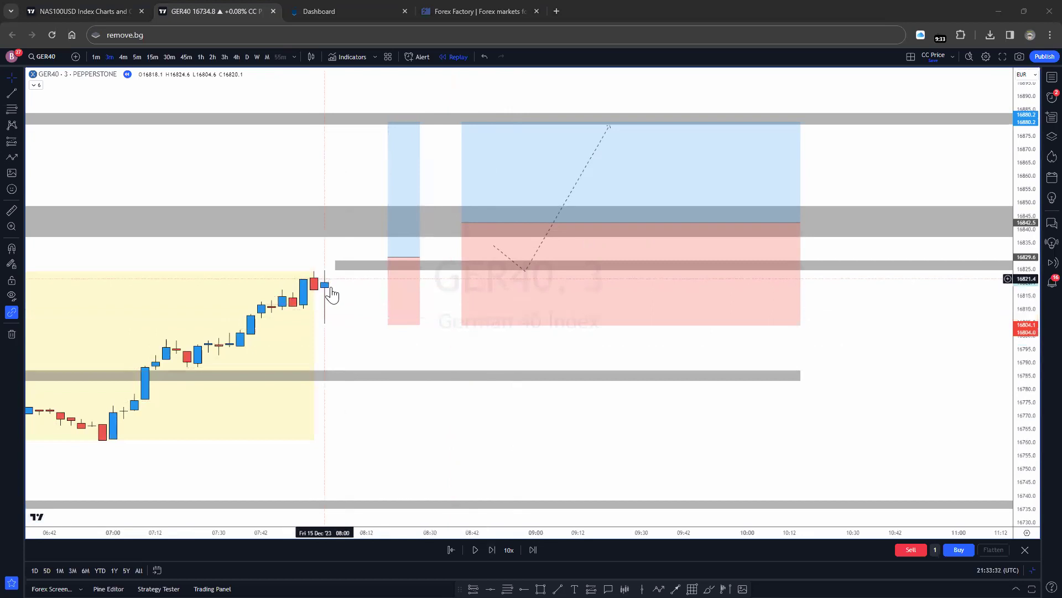
- Advance the 3-minute replay bar by bar to the 08:15 candle and show the chart full screen
click(492, 549)
click(492, 550)
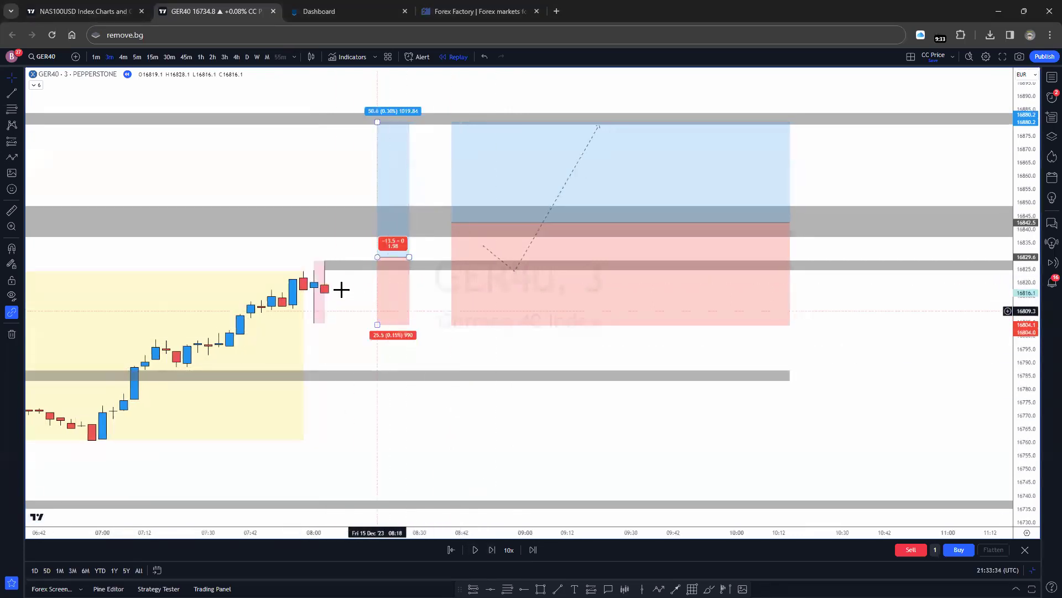
click(492, 549)
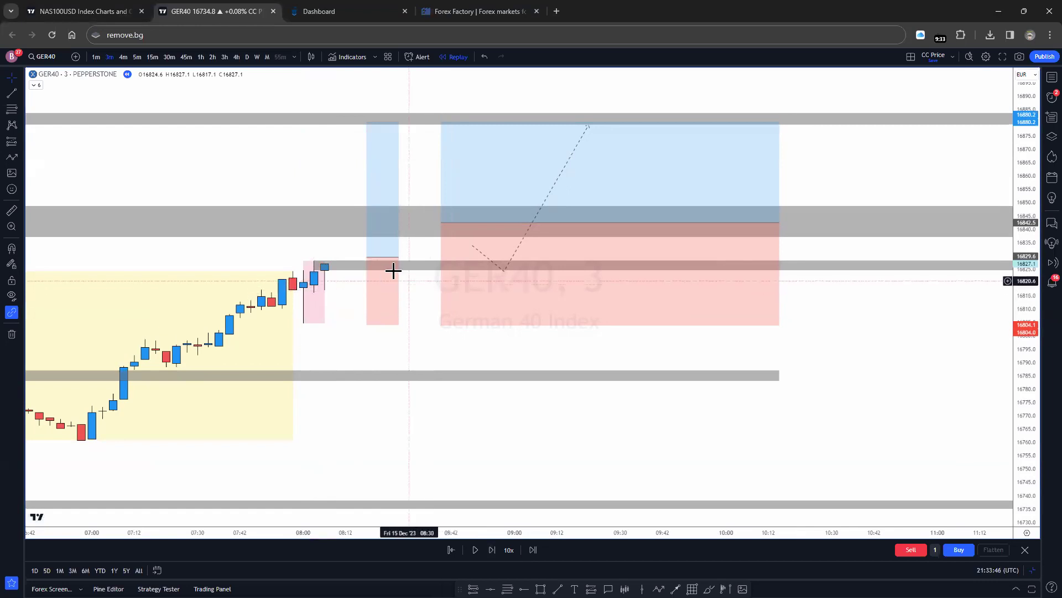
click(492, 550)
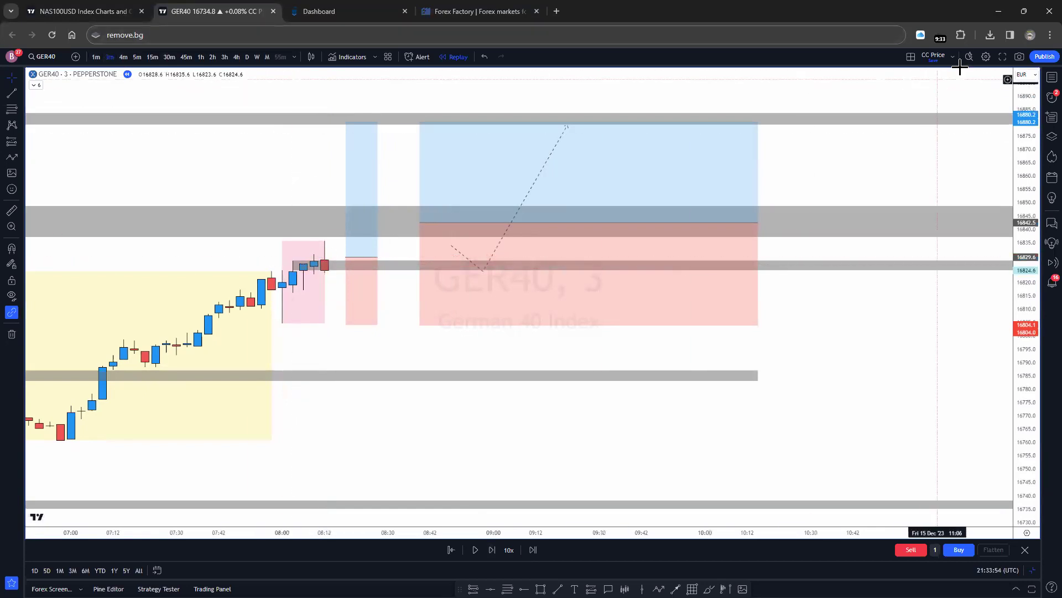
click(1002, 57)
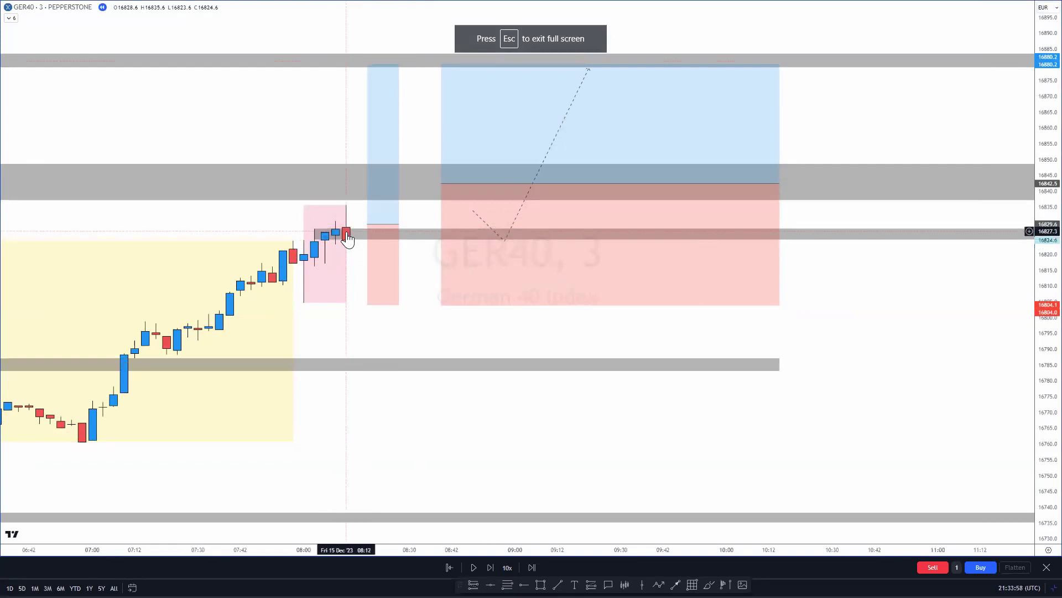
click(490, 567)
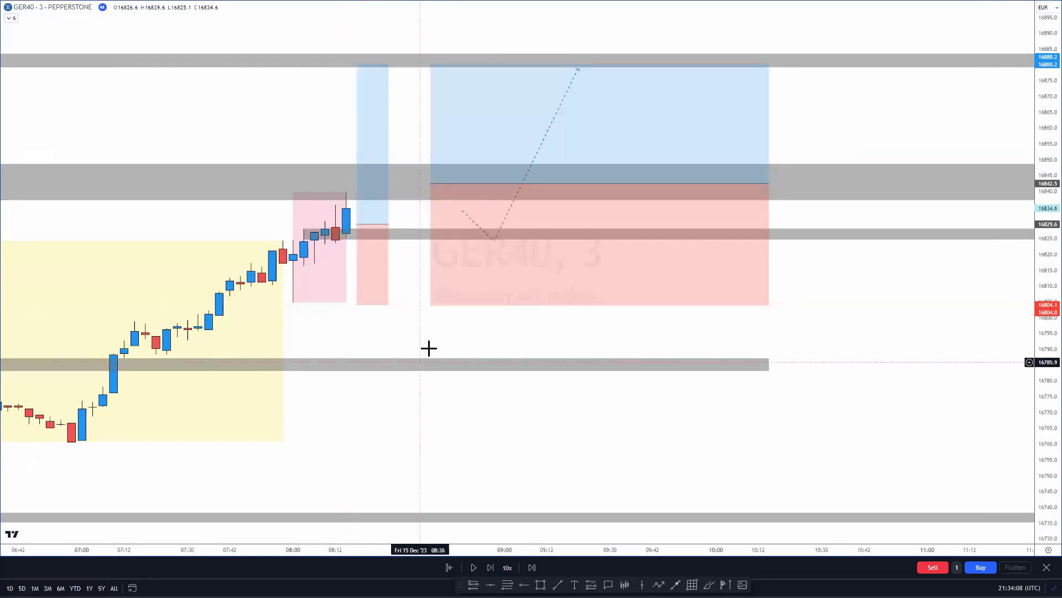
- Switch the chart to the 5-minute interval and mark up the candles after 08:00 around the first long entry
text(5)
key(Return)
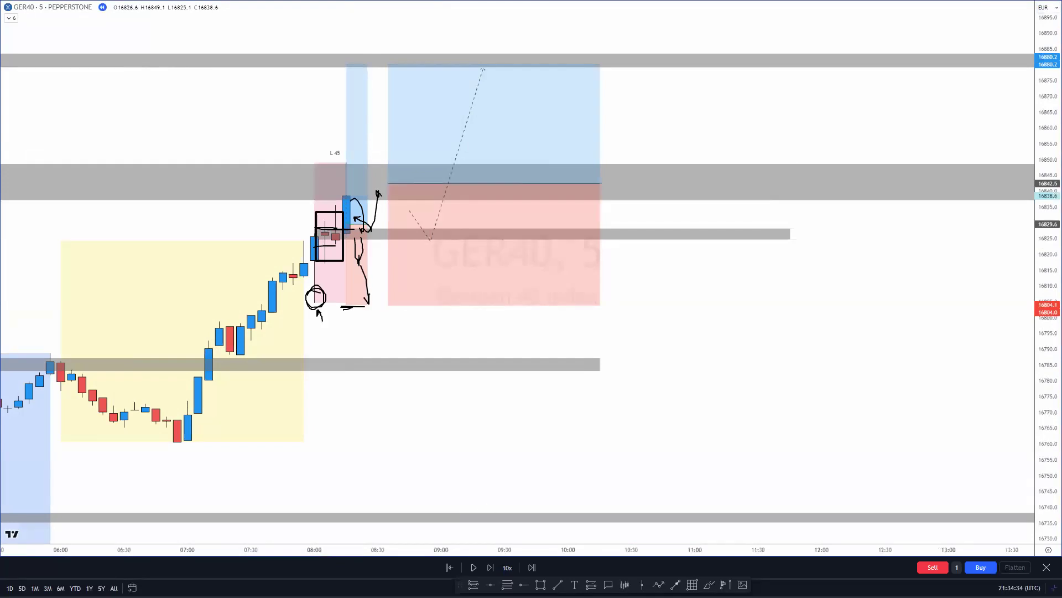
key(Escape)
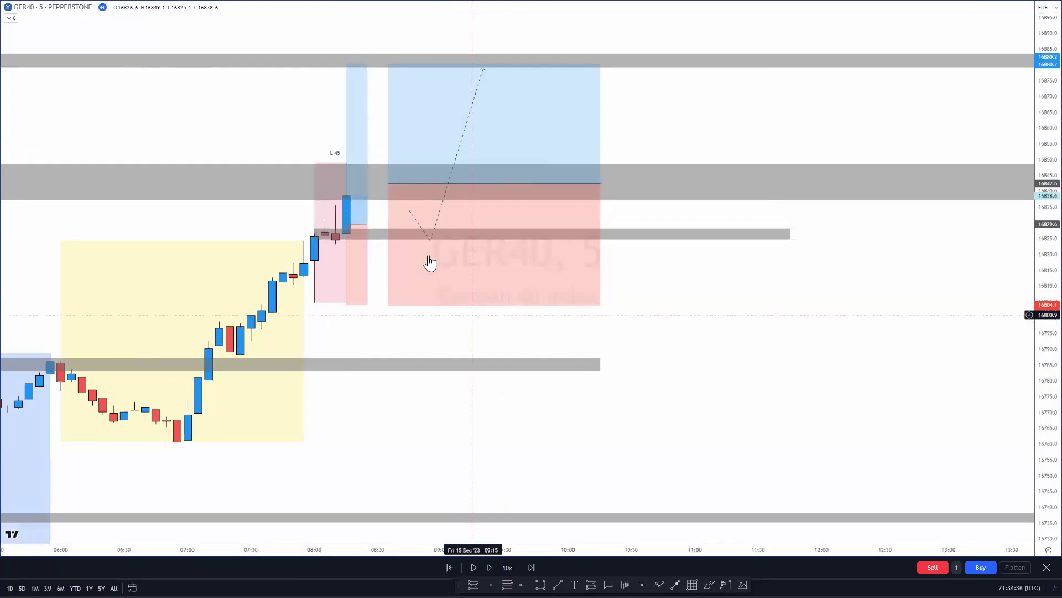
- Advance the replay to the 08:25 candle and measure the move from the first long position's entry to that candle's high
click(490, 568)
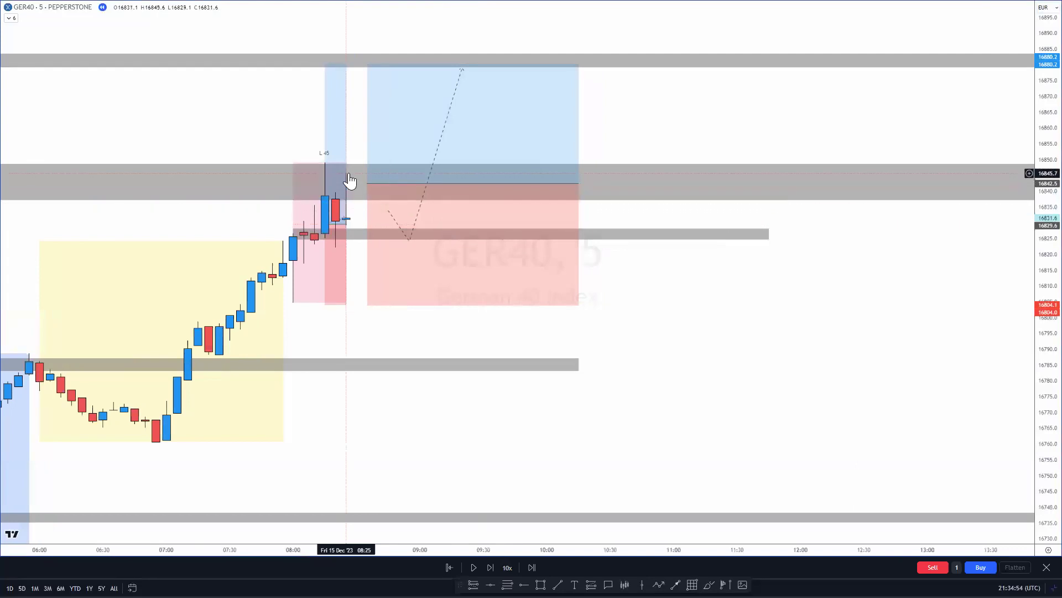
click(347, 224)
shift+click(347, 224)
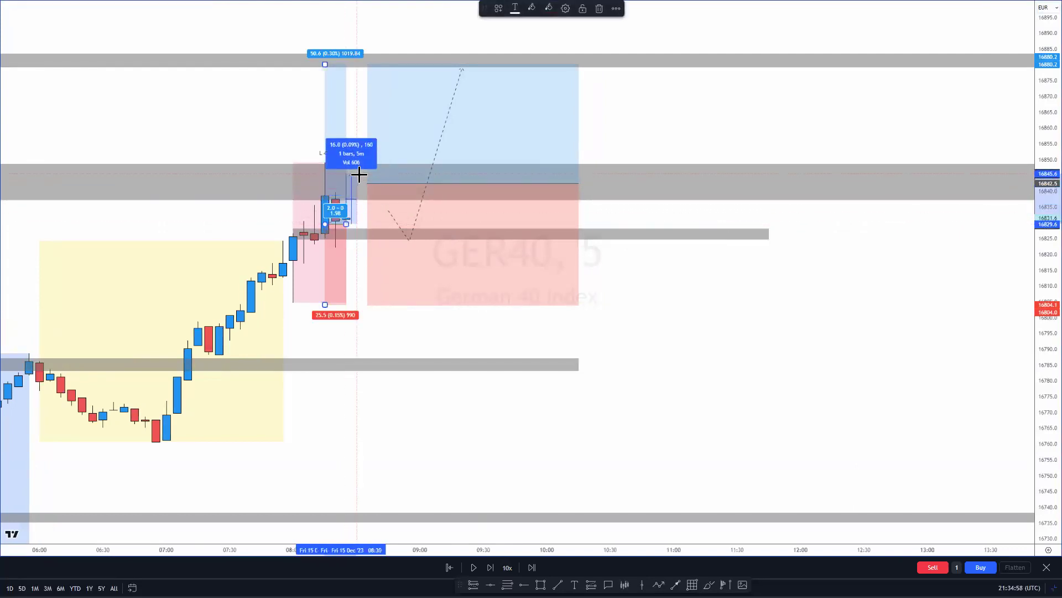
click(360, 175)
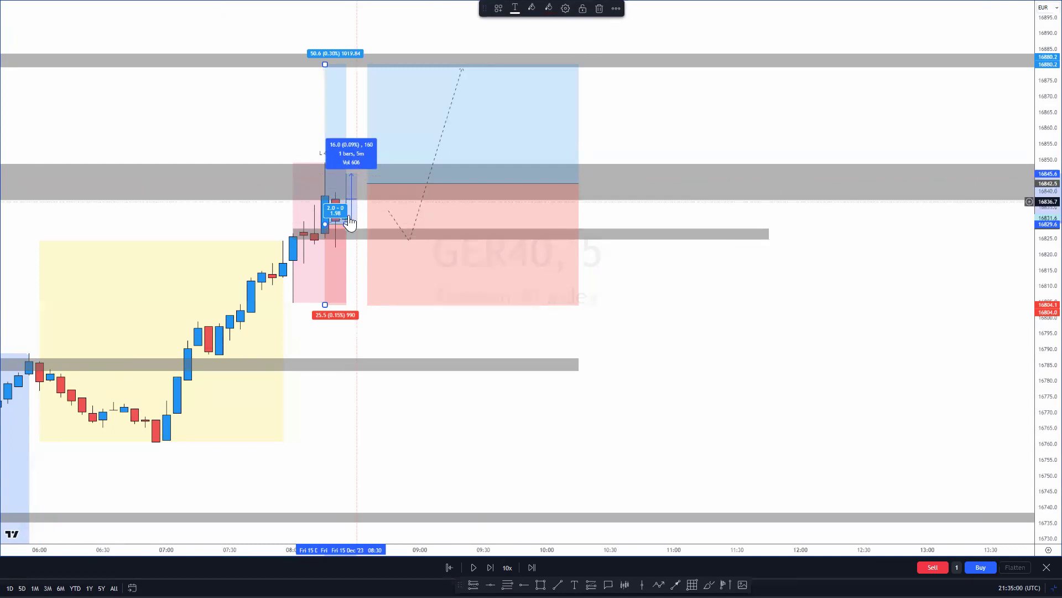
click(372, 335)
click(346, 238)
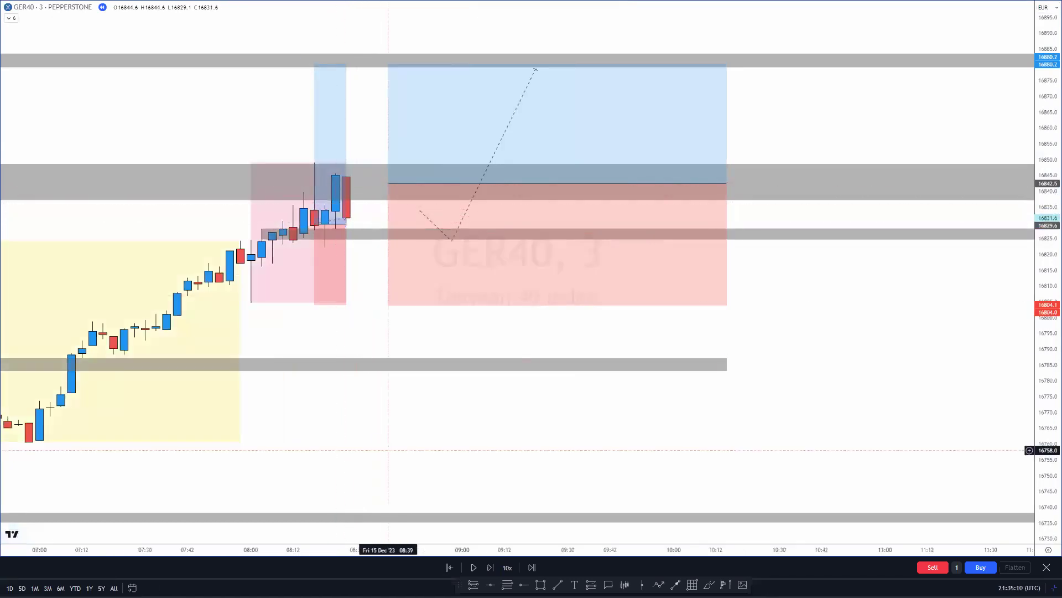
- Circle the recent high on the 3-minute chart and raise the first long position's stop loss to 16829.5
click(333, 218)
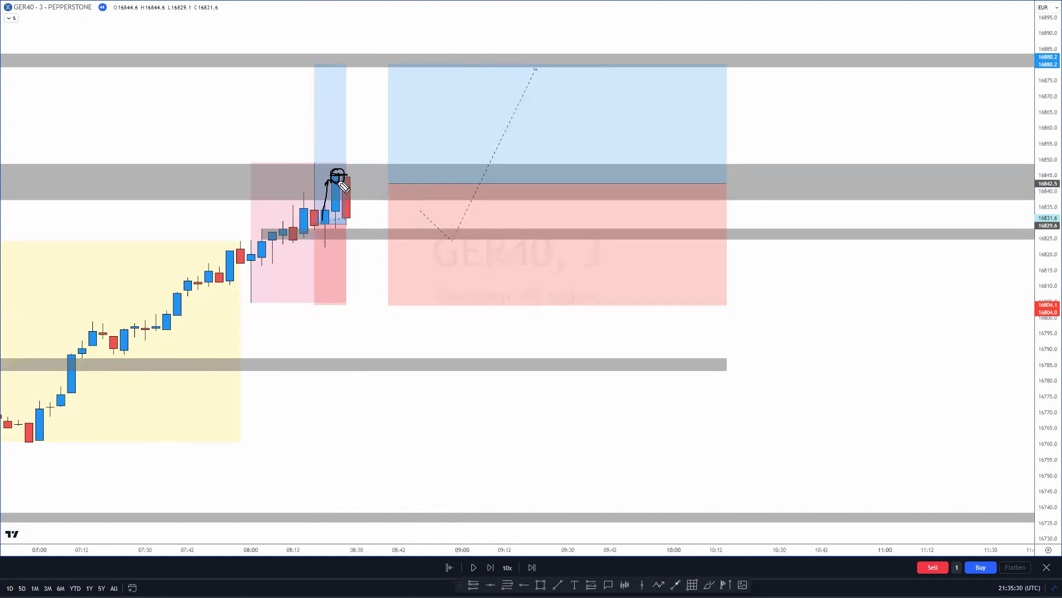
drag(315, 304, 315, 214)
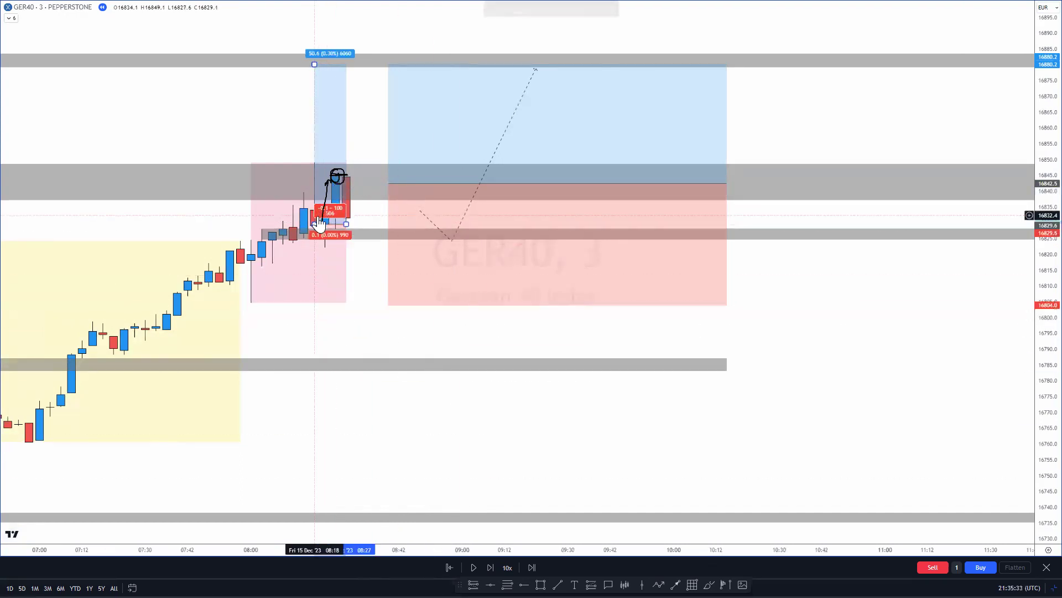
click(347, 310)
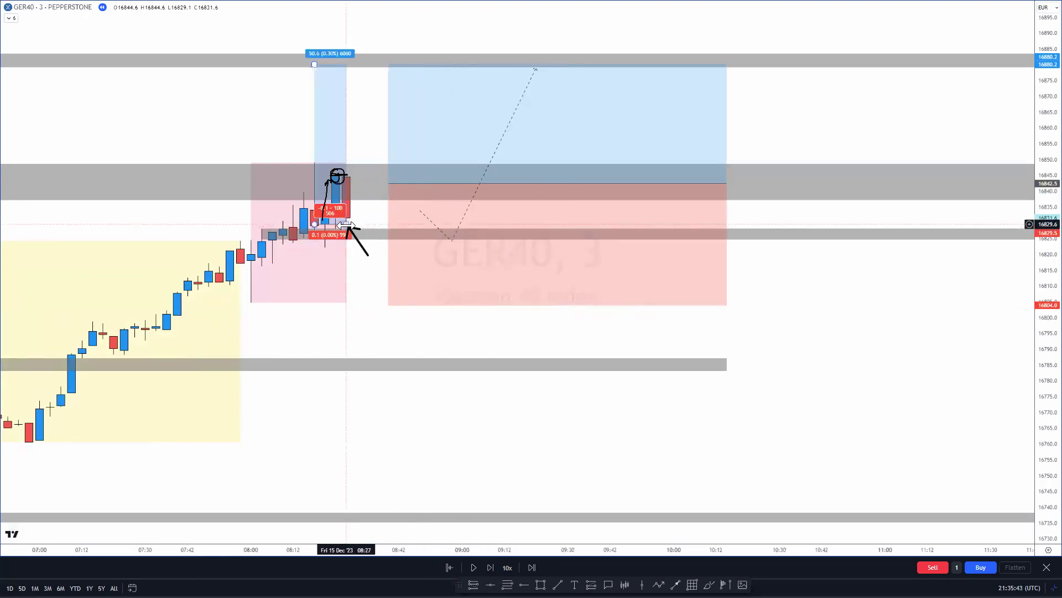
- Advance the 3-minute replay bar by bar to the 08:39 candle, where the second long position starts
click(490, 568)
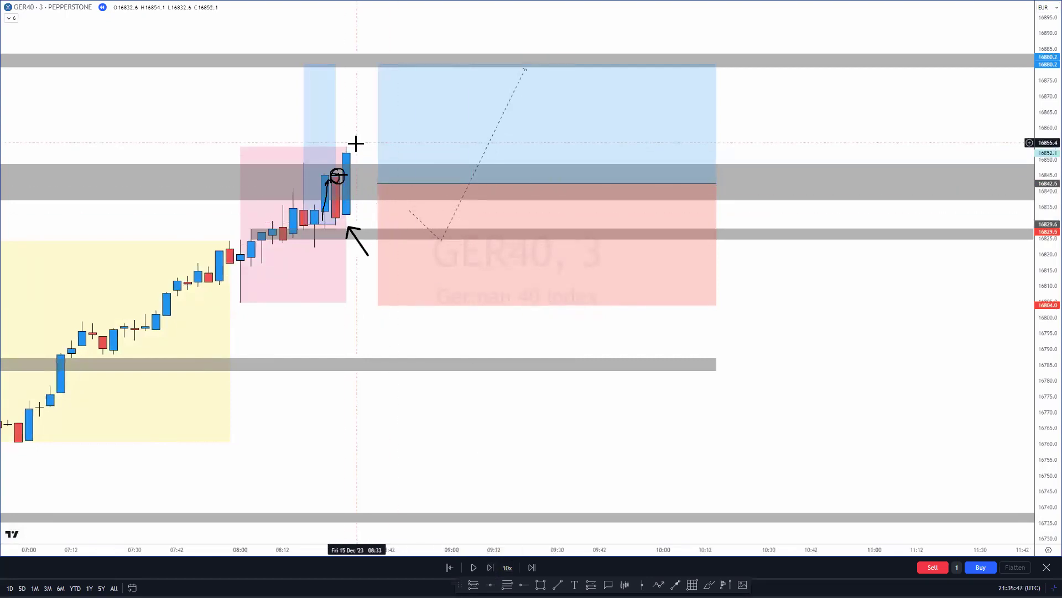
click(491, 568)
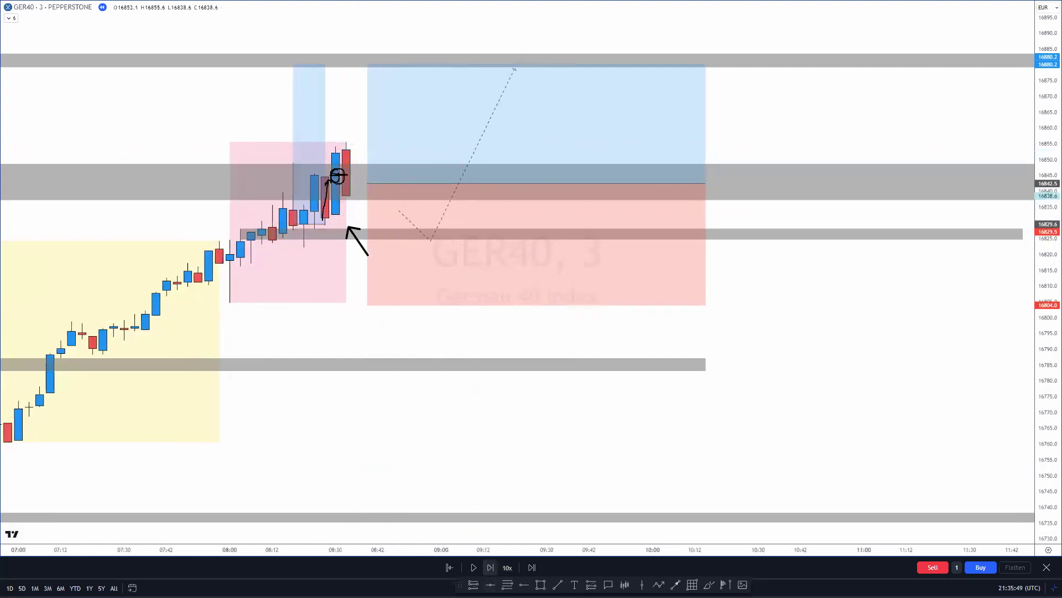
click(490, 567)
click(491, 567)
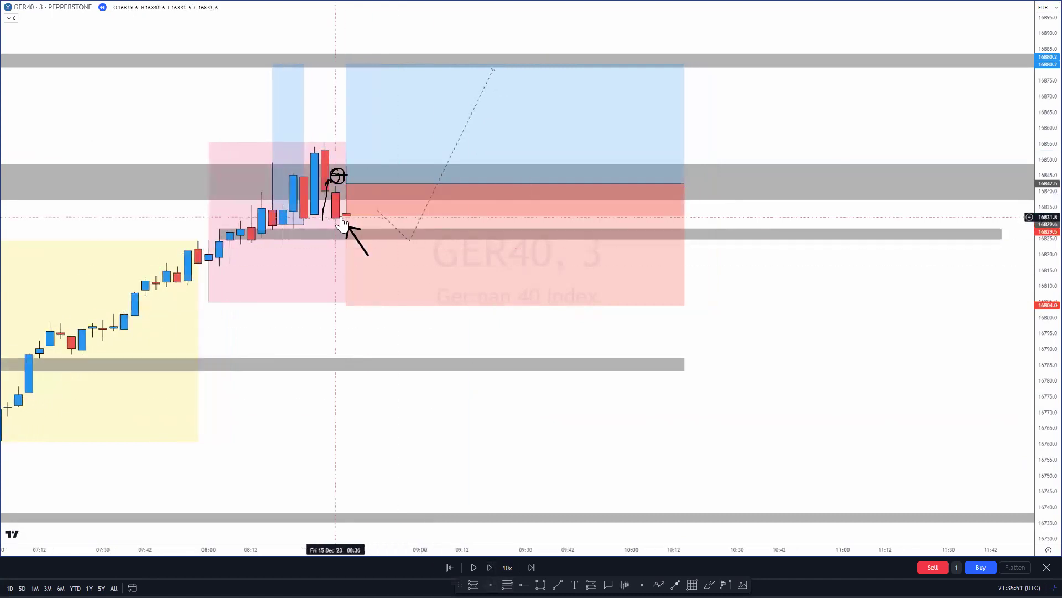
click(349, 187)
key(Escape)
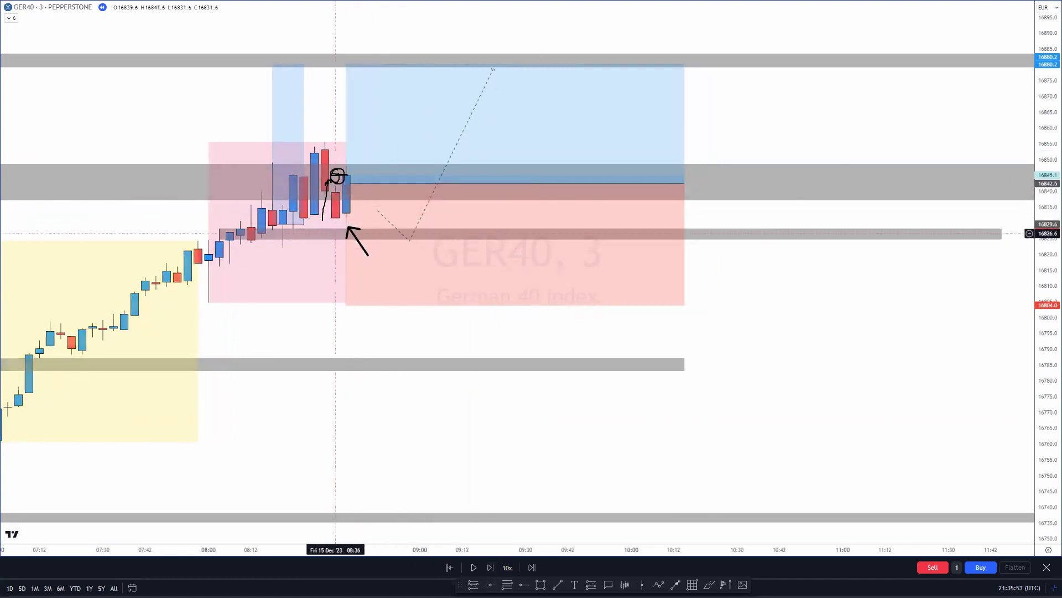
- Clear the annotations, link the second long position's stop loss to the 08:00 candle's low and sketch the move up to target
key(e)
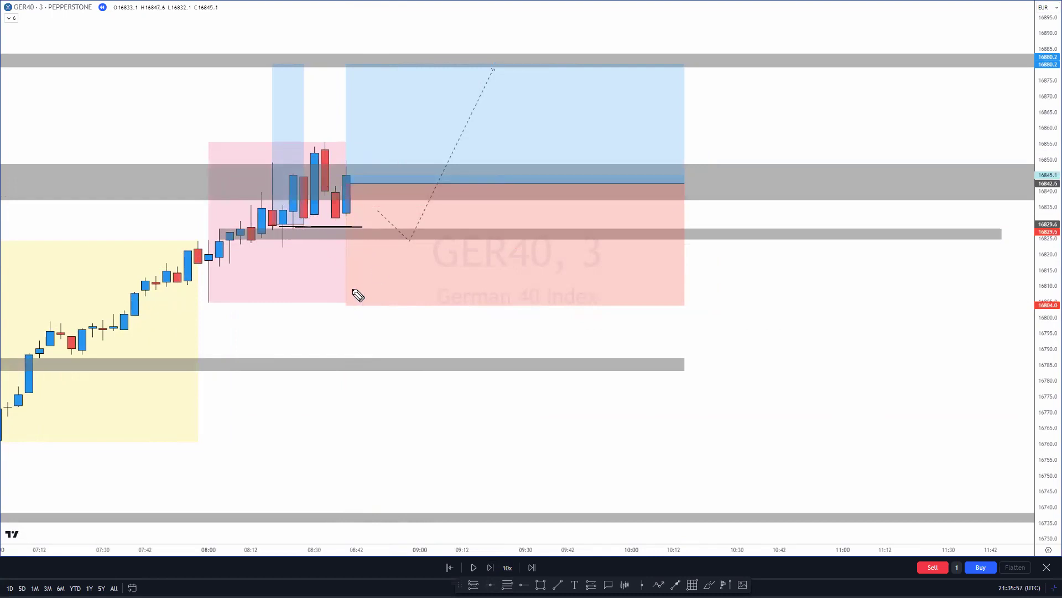
drag(284, 324, 212, 311)
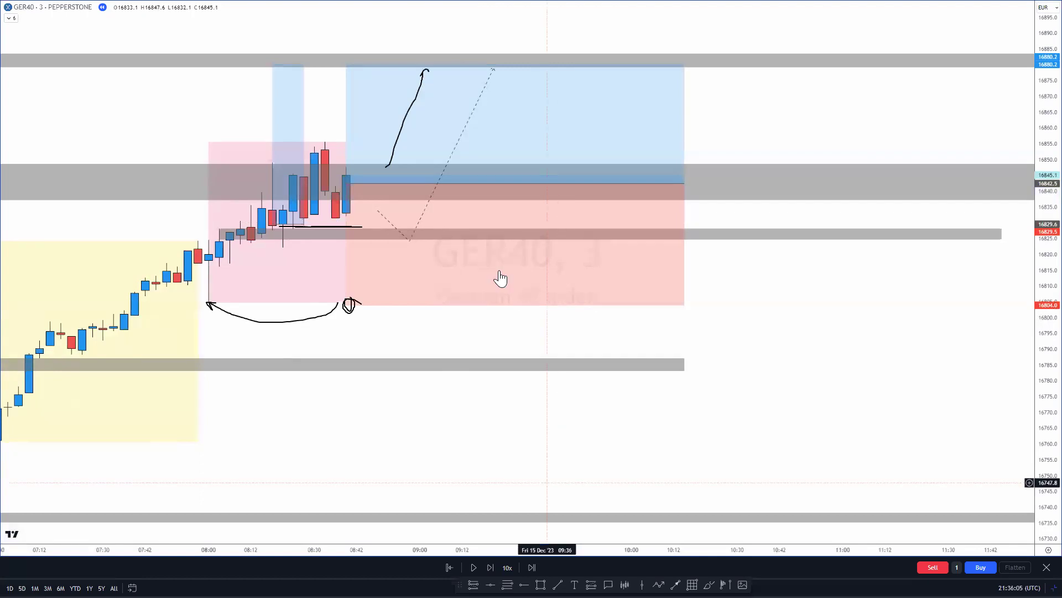
click(462, 188)
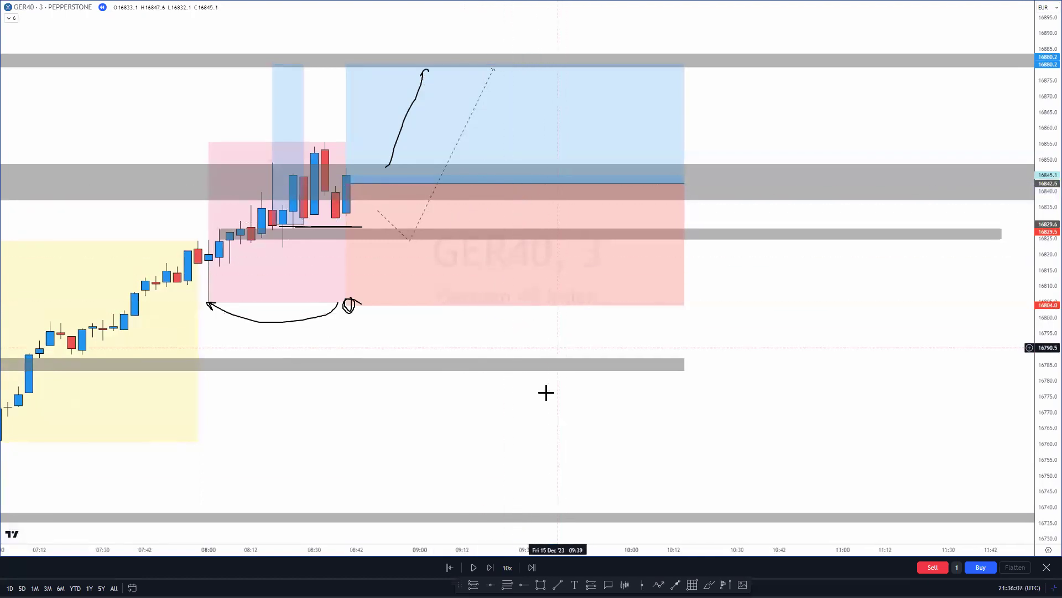
- Advance the 3-minute replay bar by bar to the 09:39 candle of 15 December
click(490, 567)
click(491, 567)
click(490, 568)
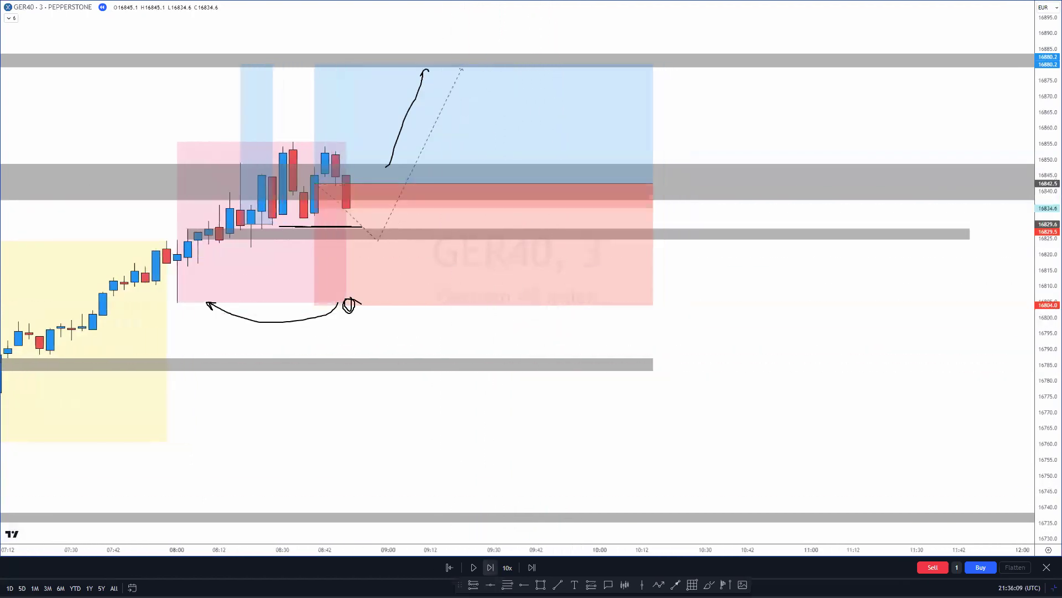
click(491, 567)
click(490, 567)
click(491, 567)
click(490, 567)
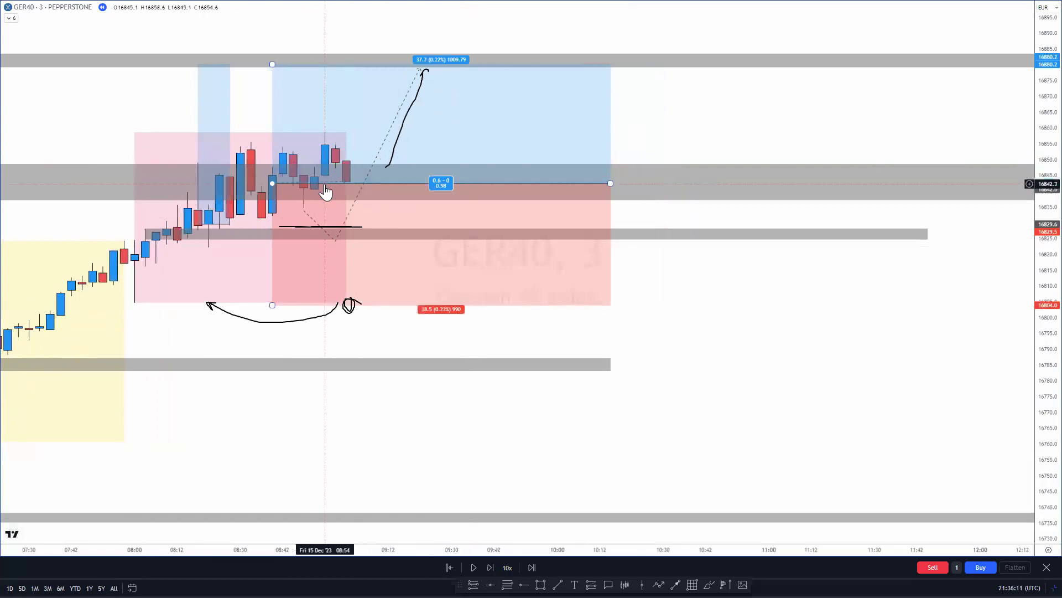
key(shift+Right)
key(shift+Right)
key(shift+Right)
key(shift+Right)
key(shift+Right)
key(shift+Right)
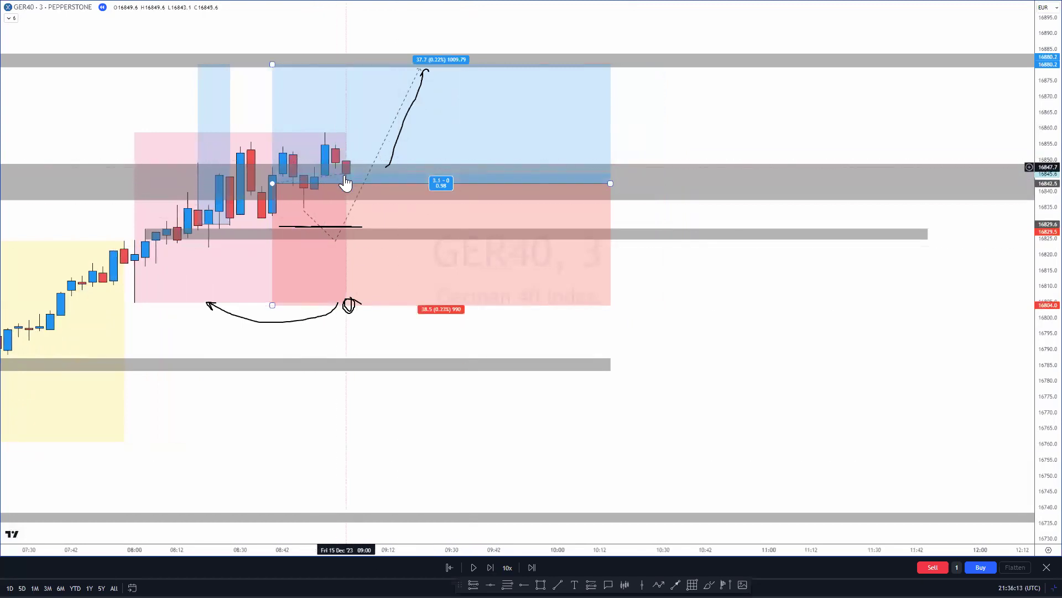
key(shift+Right)
key(shift+Right)
key(shift+Right)
key(shift+Right)
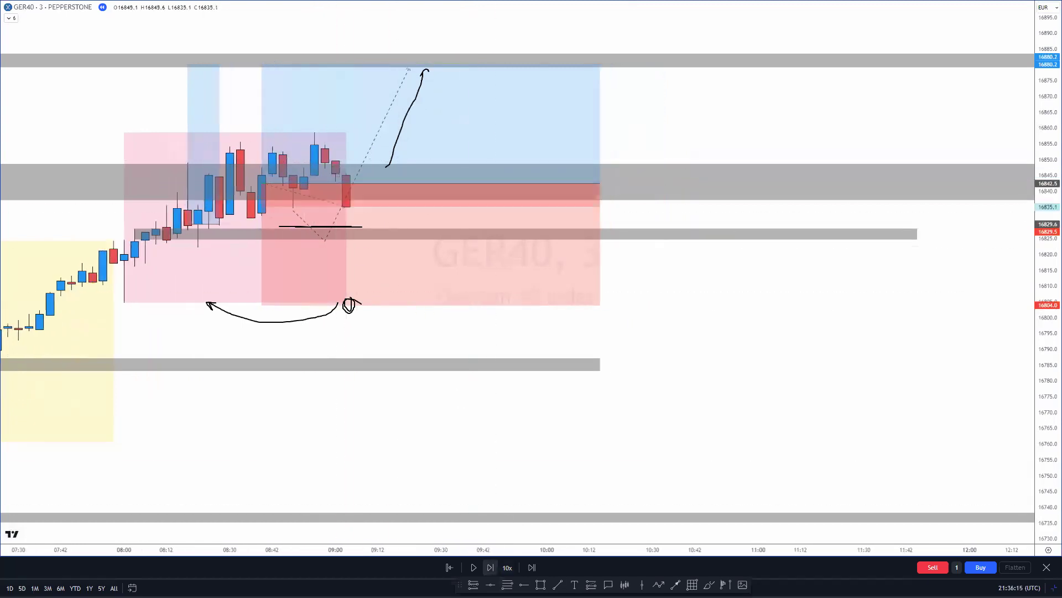
key(shift+Right)
key(shift+Right)
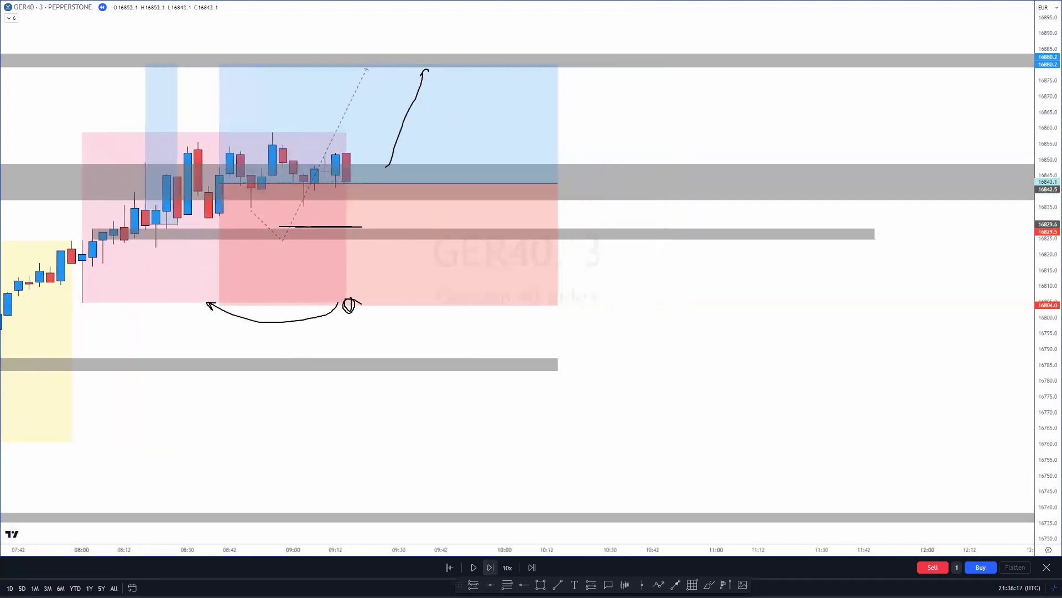
key(shift+Right)
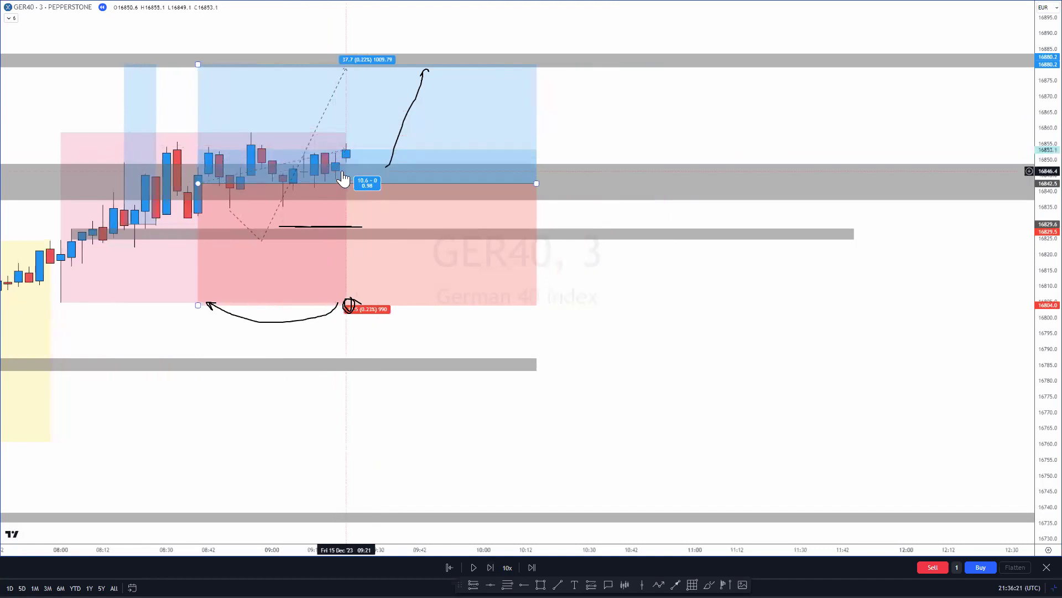
click(490, 568)
click(491, 568)
click(491, 567)
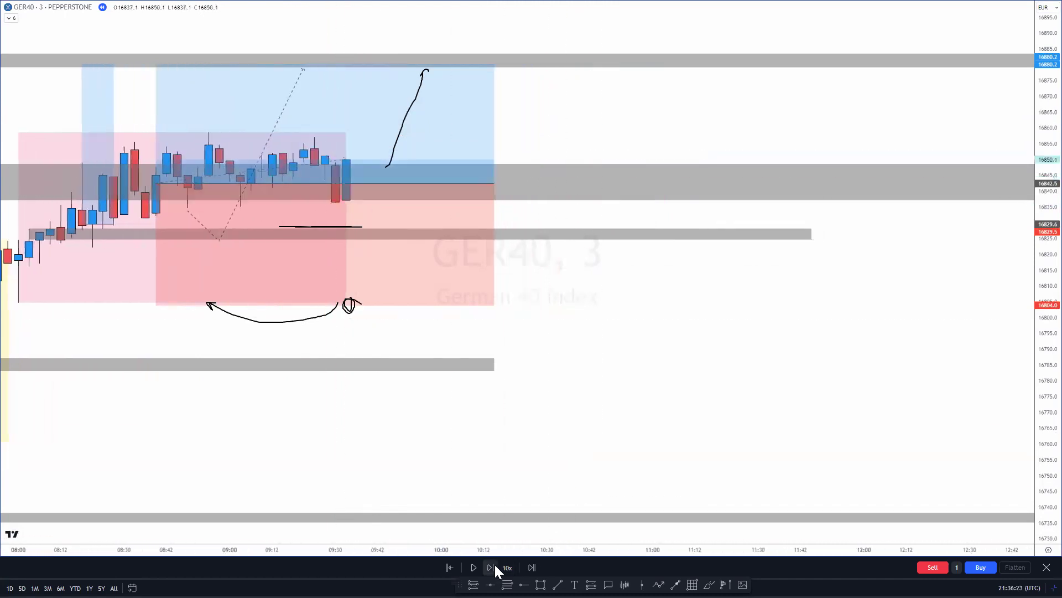
click(491, 568)
click(490, 567)
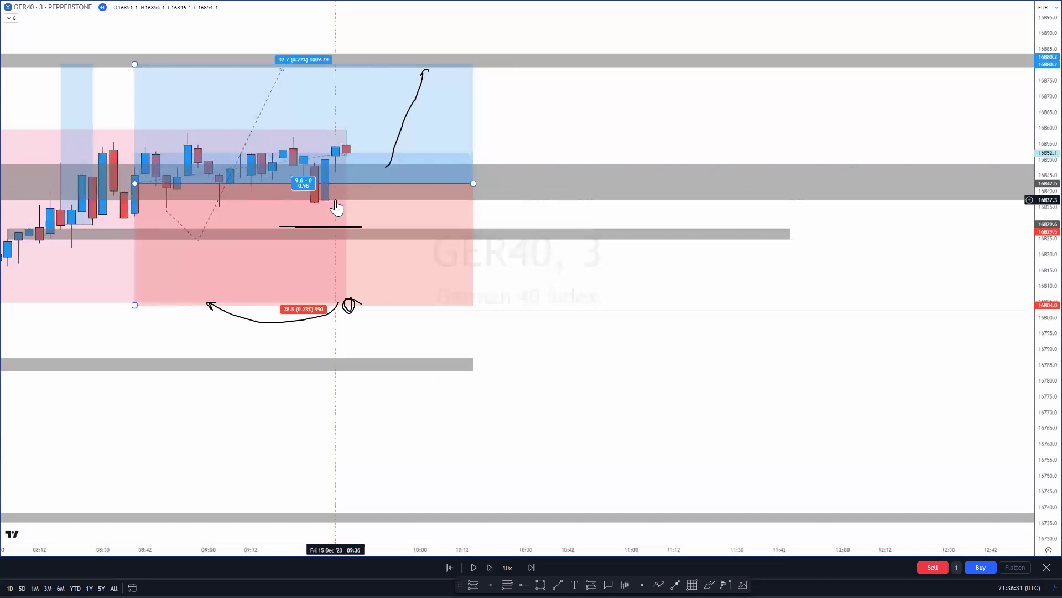
- On the 12 December London session, mark the consolidation's upper and lower limits and point arrows at the candles breaking upward around 09:36
scroll(338, 205, down, 8)
drag(225, 263, 721, 403)
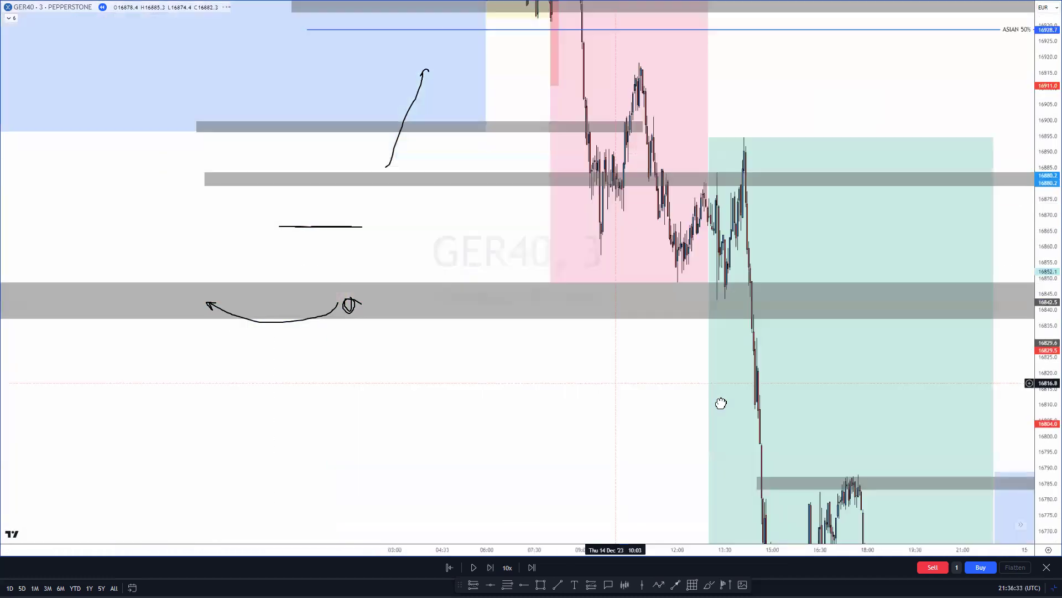
drag(441, 270, 890, 181)
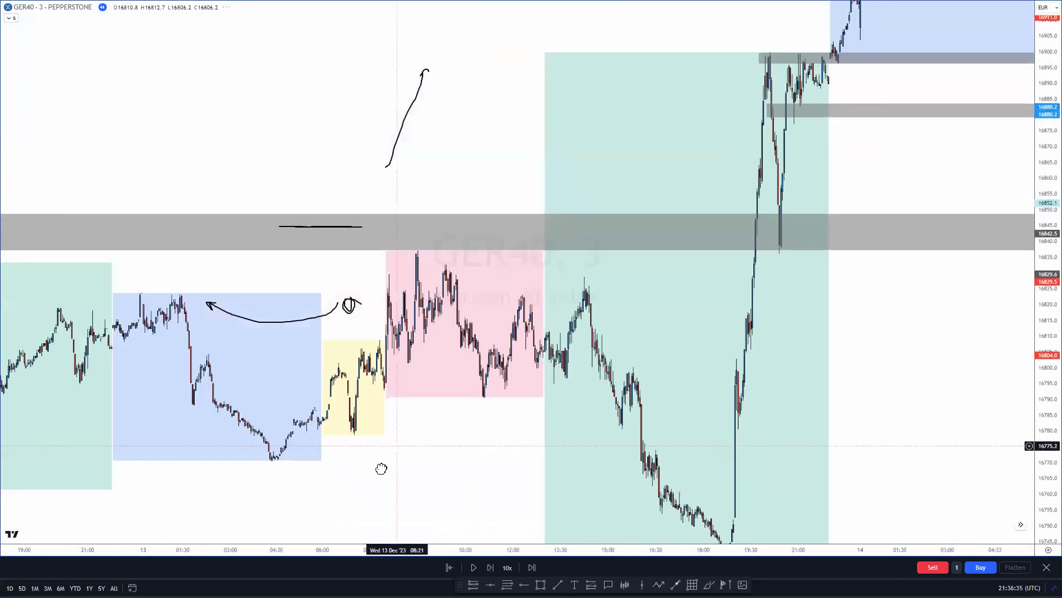
drag(382, 470, 445, 447)
drag(506, 409, 725, 318)
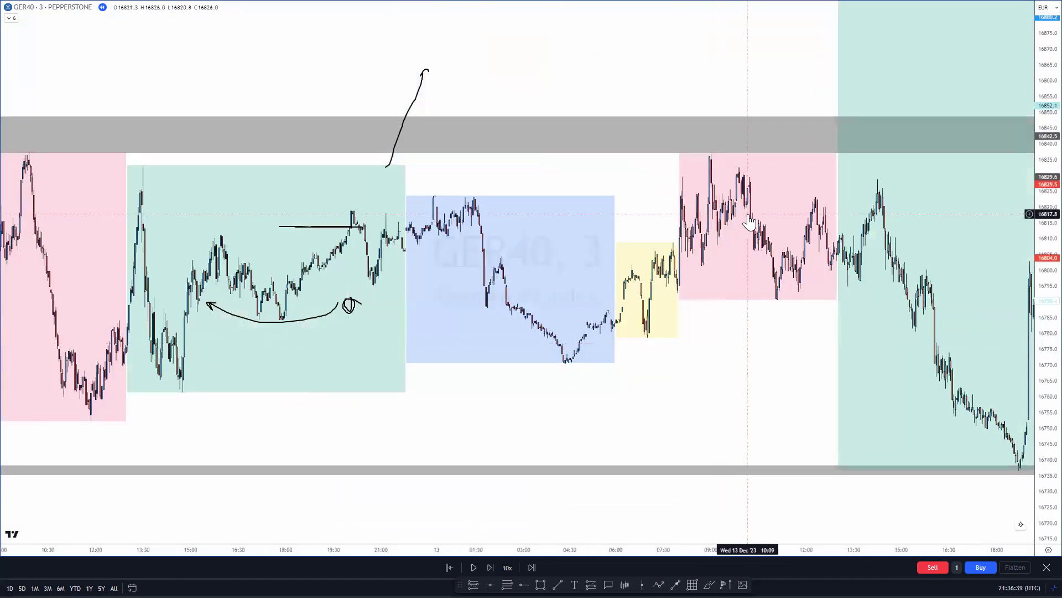
drag(332, 448, 852, 438)
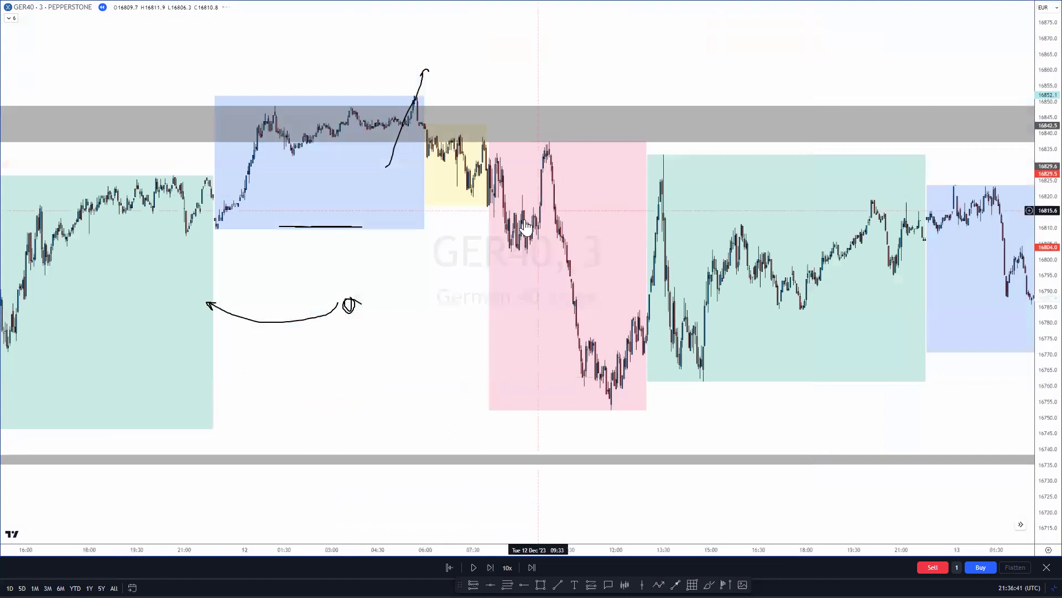
drag(396, 392, 546, 389)
scroll(517, 375, up, 5)
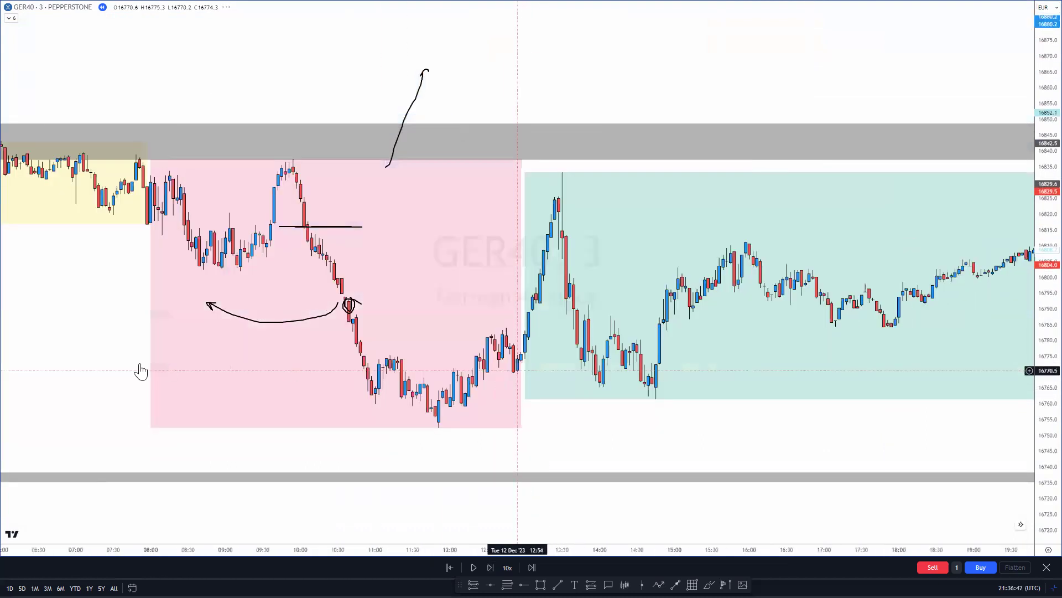
drag(136, 372, 886, 406)
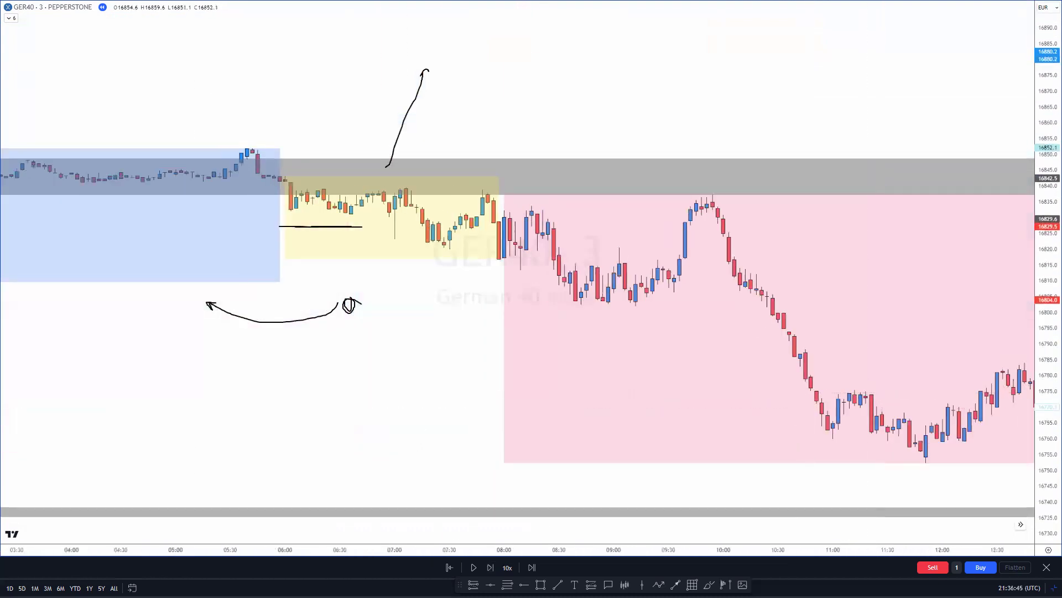
drag(712, 264, 707, 259)
drag(572, 302, 698, 304)
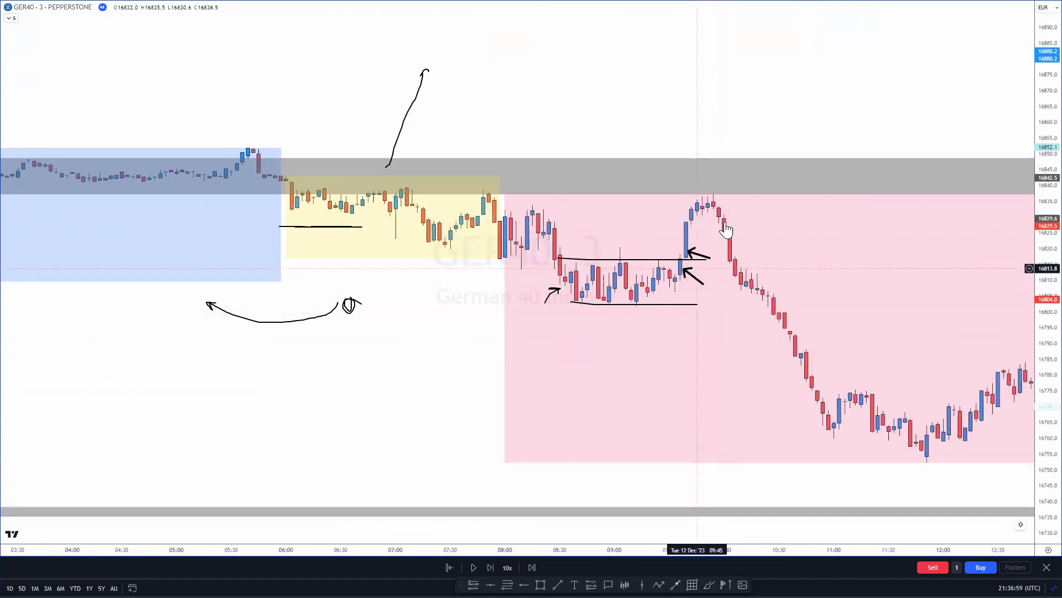
- Clear the annotations and measure the 12 December breakout from the 09:33 candle up to the lower edge of the grey zone
click(700, 592)
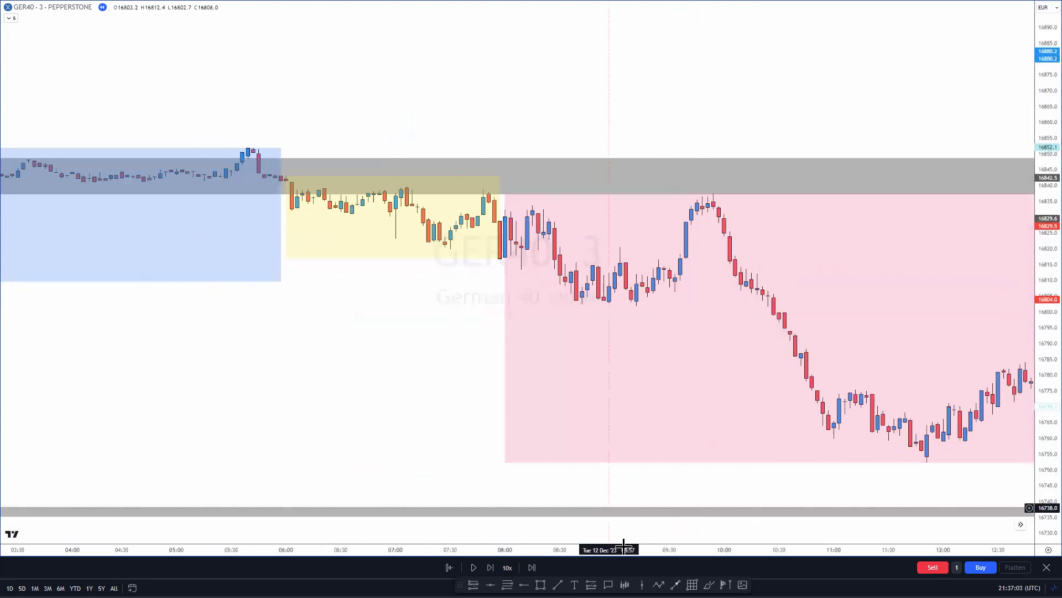
mouse_move(682, 260)
mouse_down()
mouse_move(690, 234)
mouse_move(686, 250)
mouse_up()
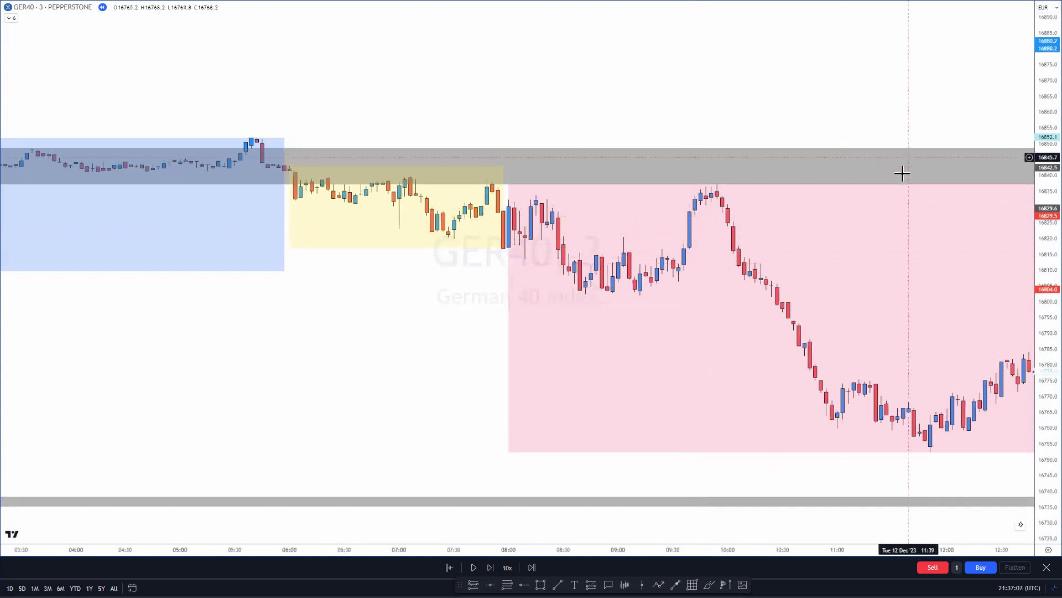
key(Escape)
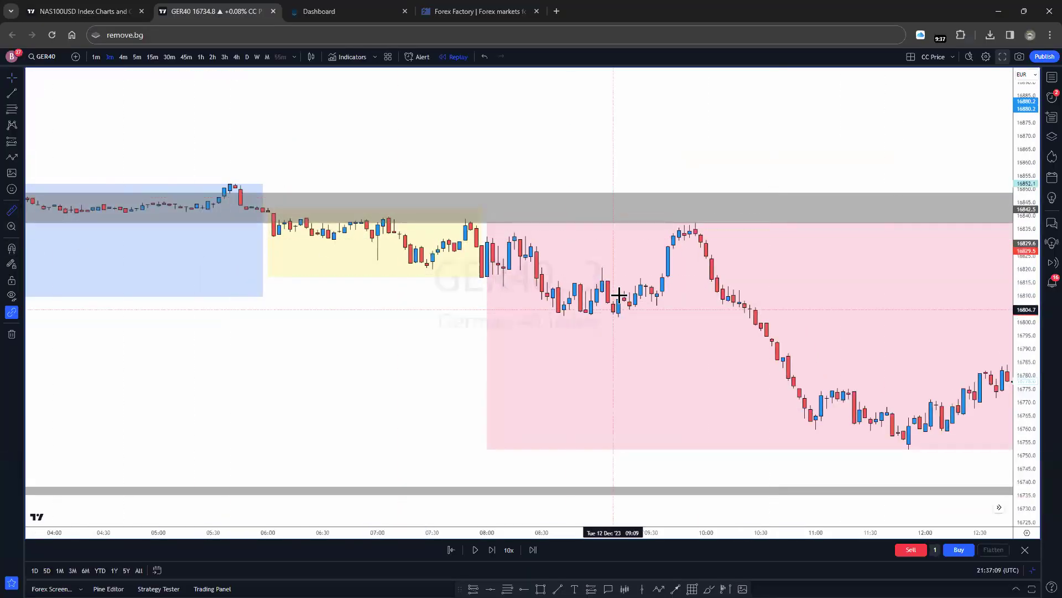
drag(658, 293, 717, 224)
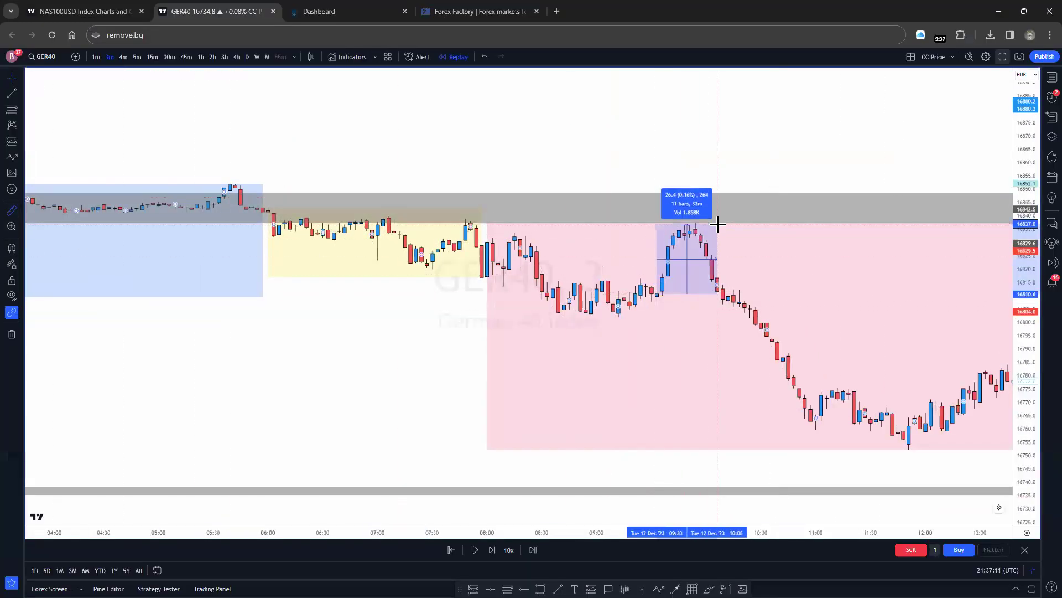
click(717, 225)
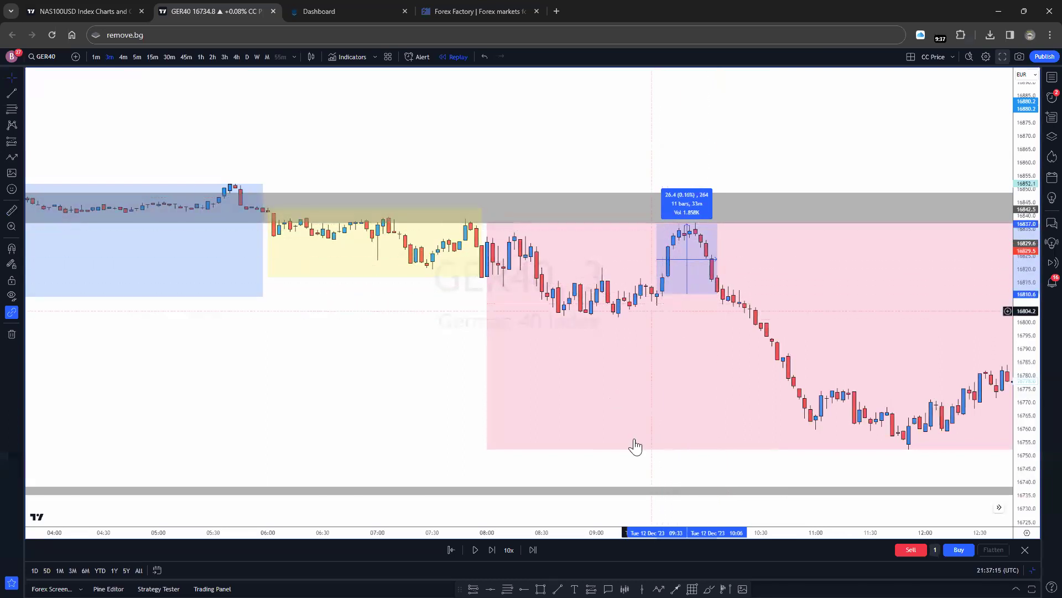
click(1003, 57)
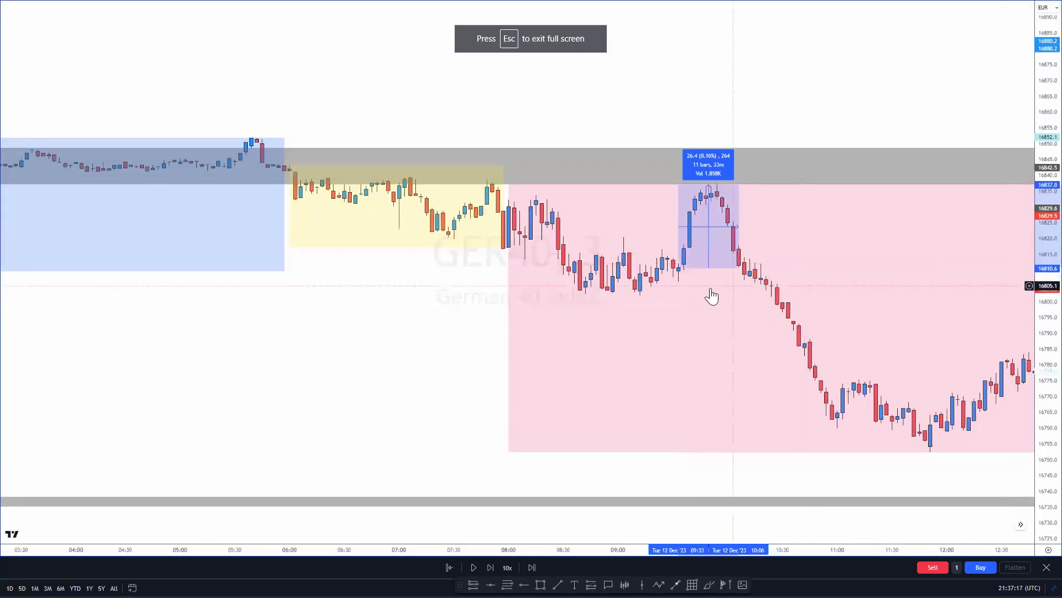
- Look forward through the 13 and 14 December sessions and return to the second long position on 15 December
drag(11, 403, 1, 403)
drag(742, 166, 247, 200)
drag(747, 195, 259, 194)
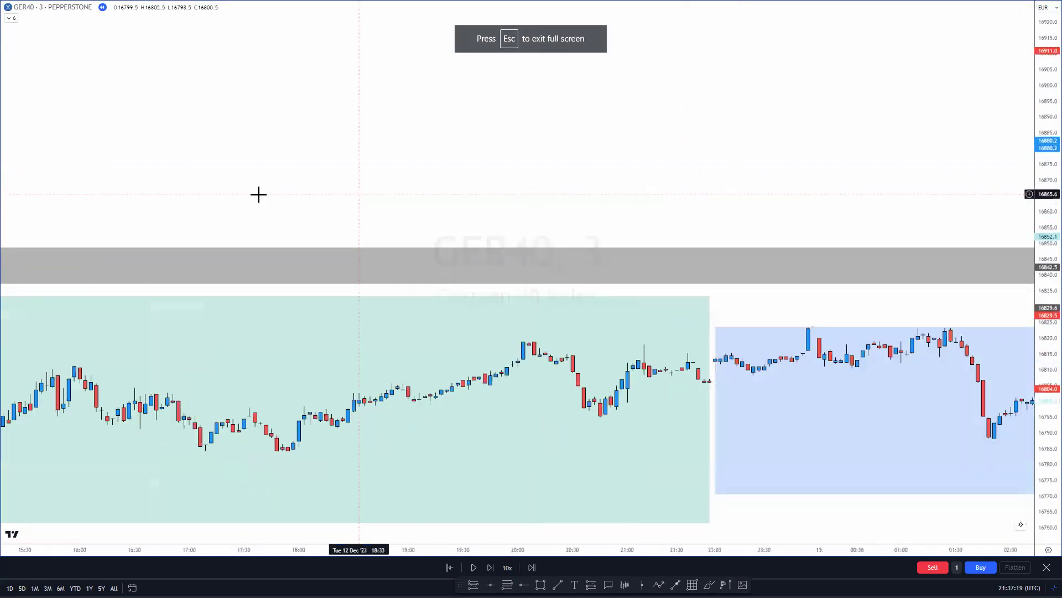
drag(664, 189, 315, 195)
scroll(688, 188, right, 15)
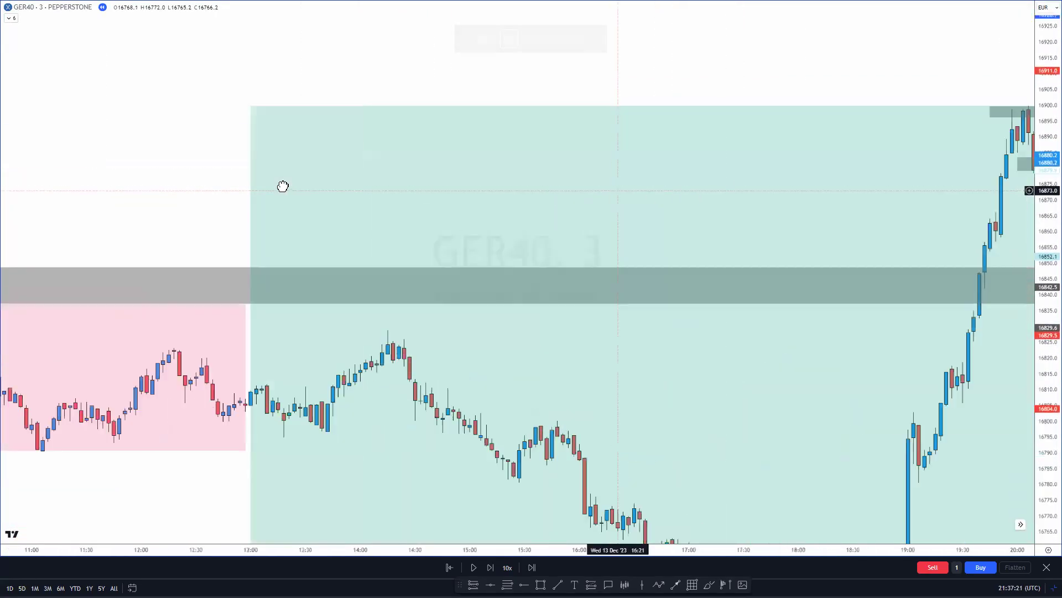
scroll(327, 203, right, 15)
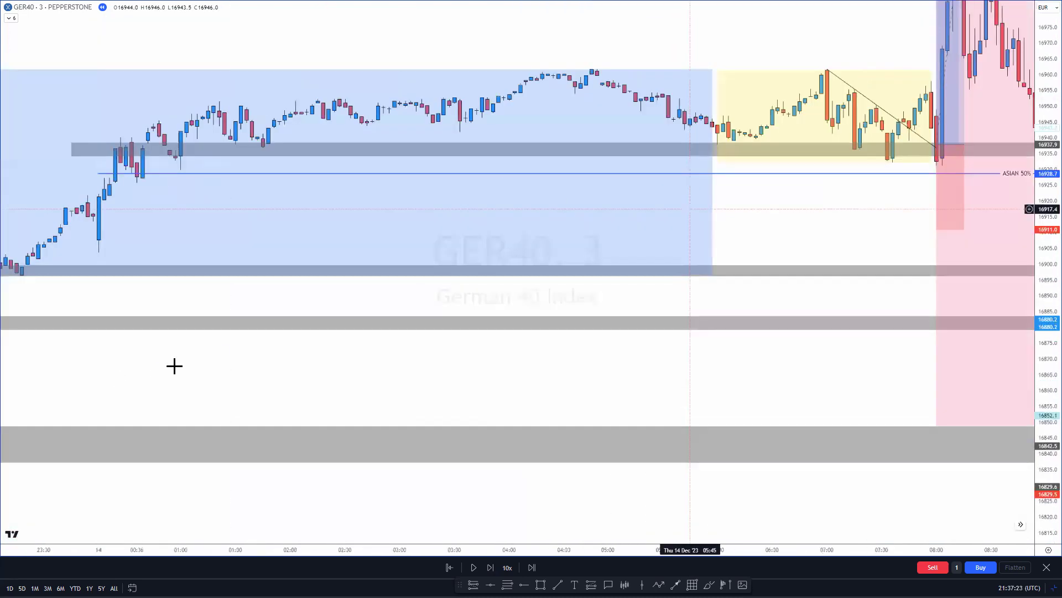
scroll(620, 260, right, 15)
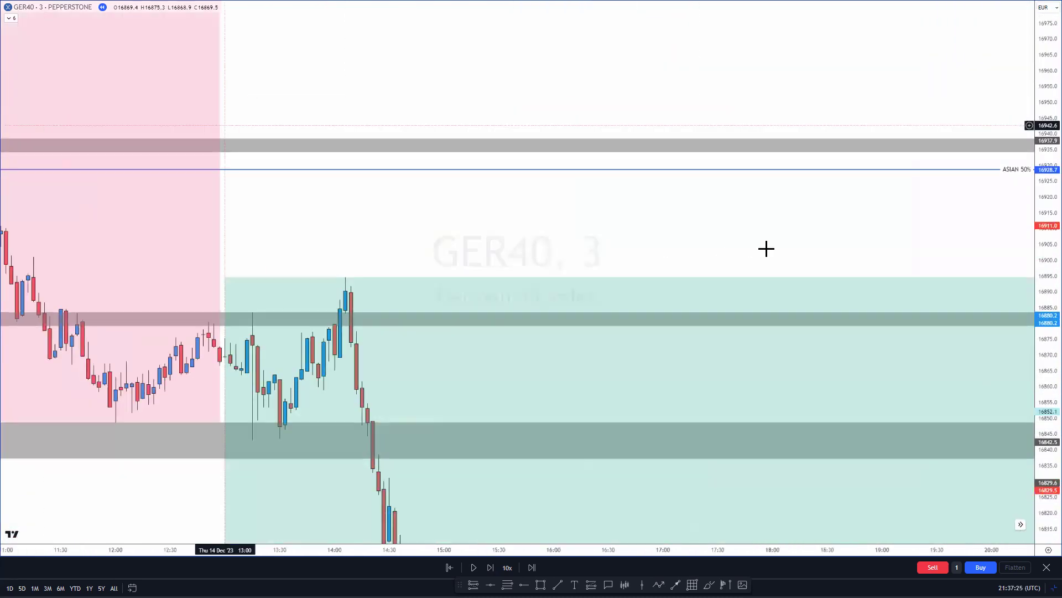
scroll(736, 316, right, 15)
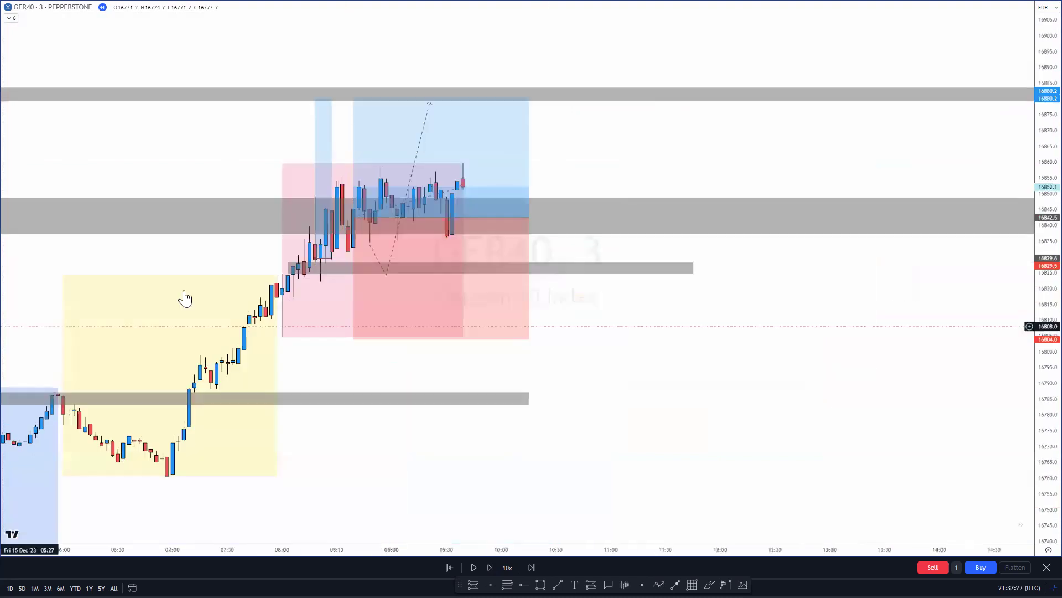
click(413, 213)
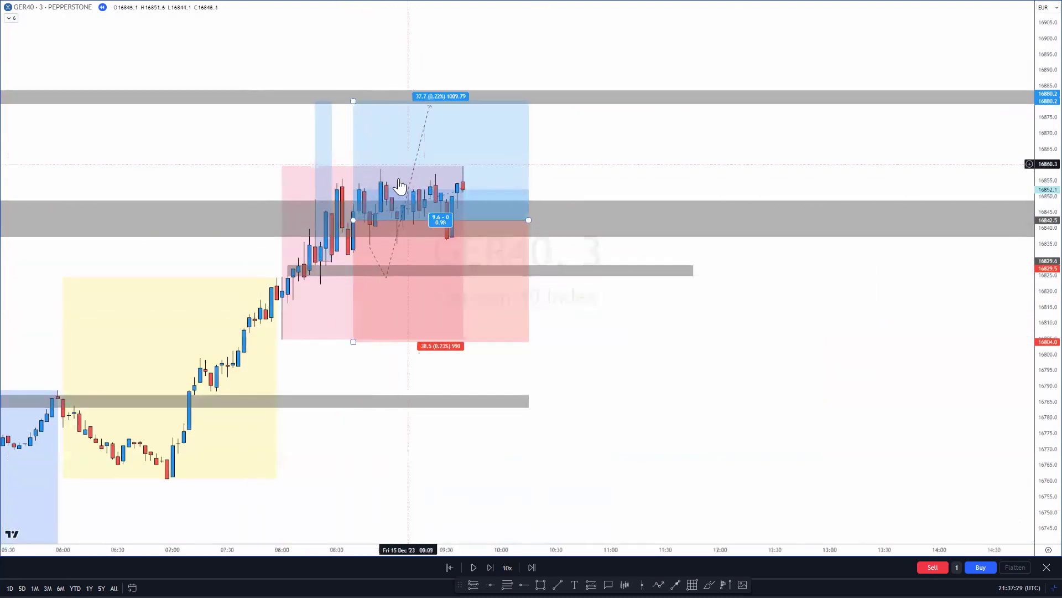
key(Escape)
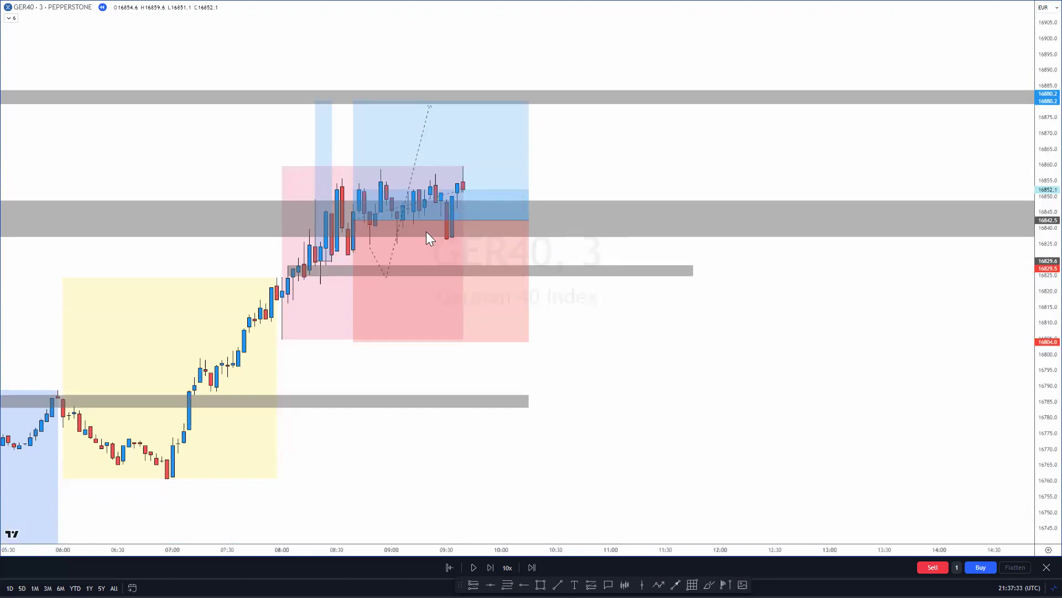
- Point an arrow at the 09:36 candle and measure the distance from 16850.2 up to the 16880.2 target
click(476, 246)
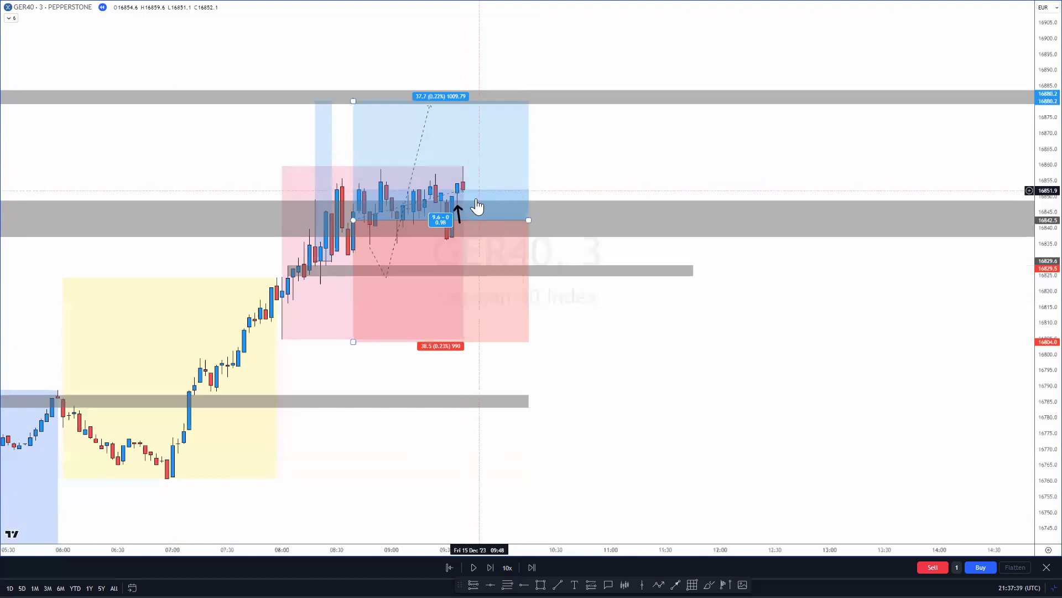
shift+click(473, 195)
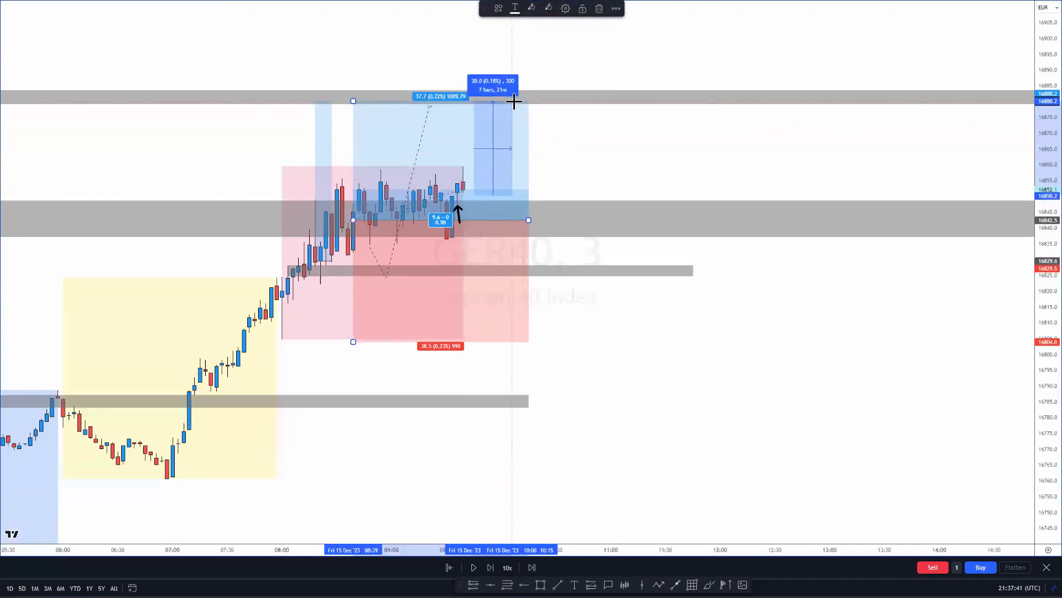
click(586, 168)
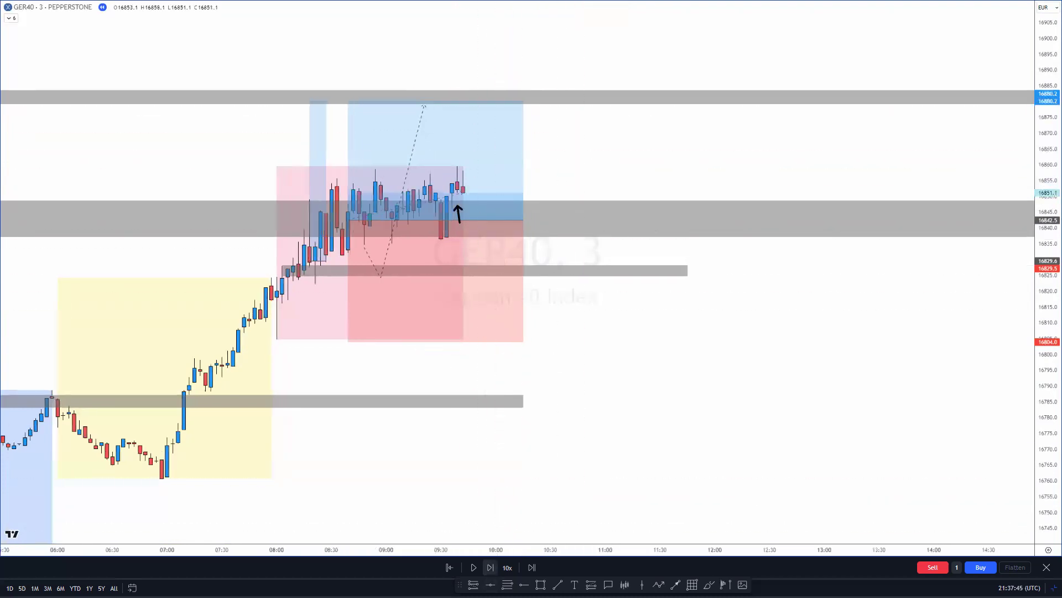
- Advance the GER40 replay candle by candle to 10:15 and inspect the candle at the long position's 16880.2 target
click(461, 192)
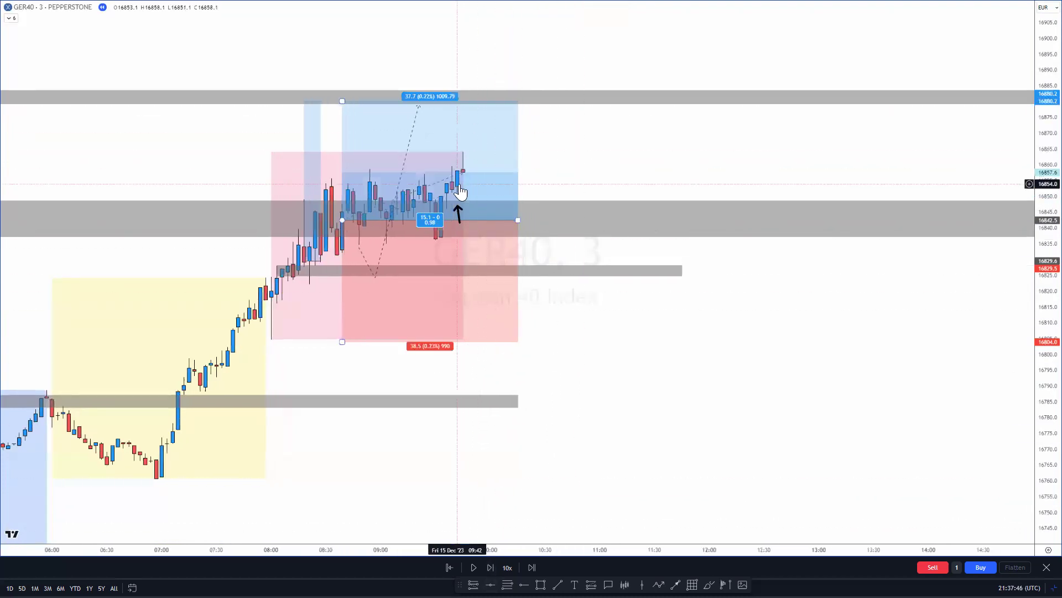
click(490, 567)
click(490, 567)
click(489, 567)
click(490, 567)
click(489, 567)
click(490, 567)
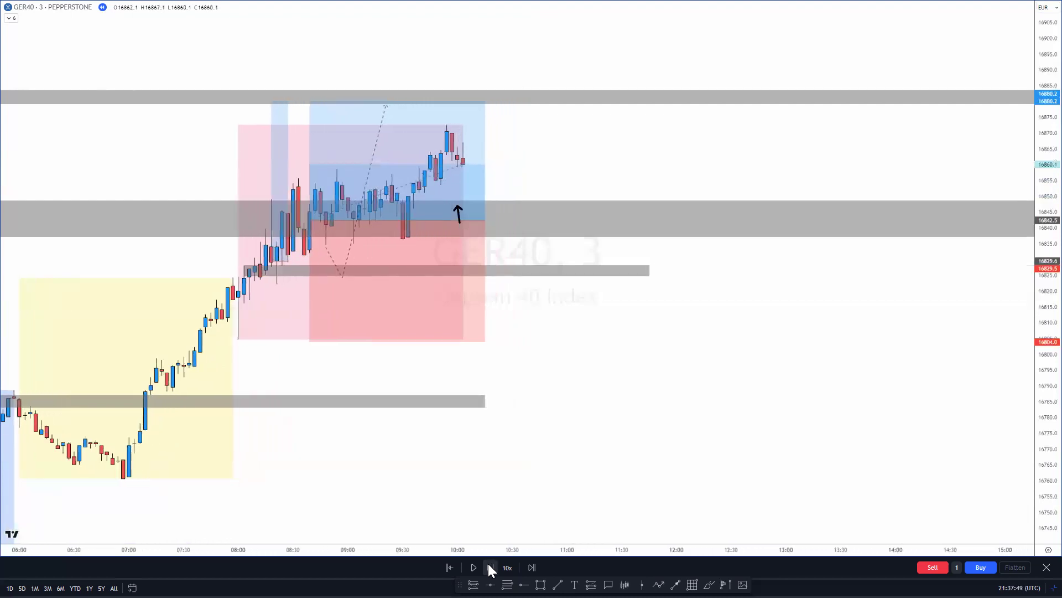
click(490, 567)
click(489, 567)
click(490, 567)
click(490, 567)
click(443, 198)
key(shift+Right)
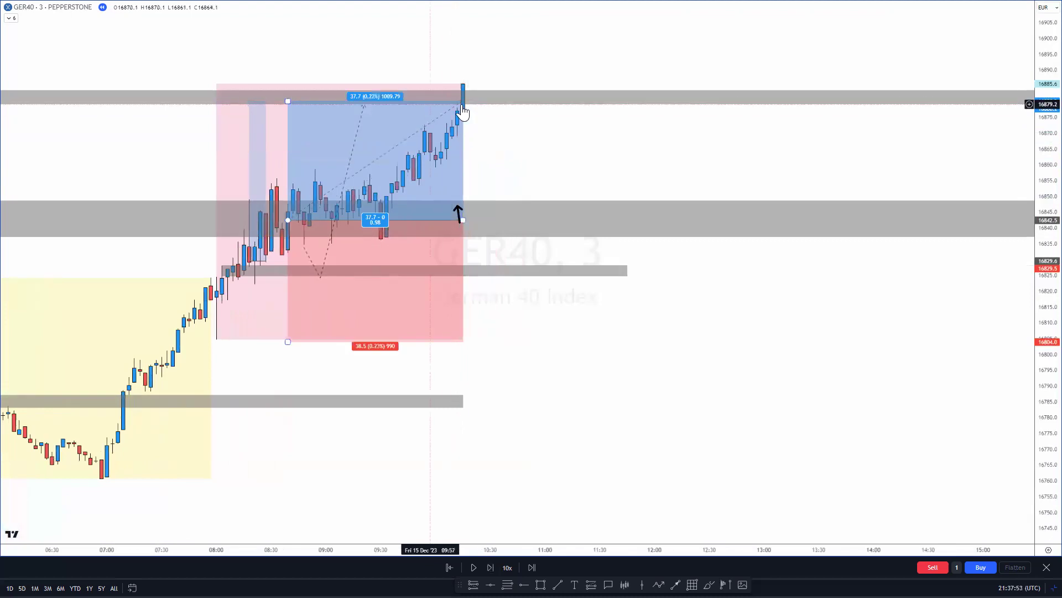
click(464, 76)
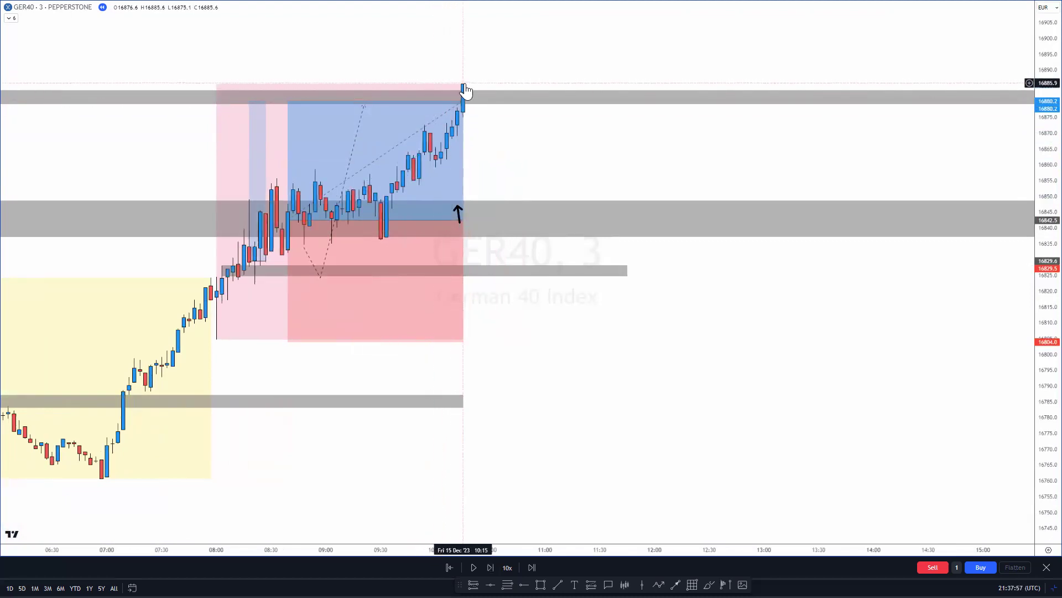
- Replay the rest of the 15 December London session from 10:15 to about 12:00 with the previous day's sessions in view
scroll(465, 91, down, 5)
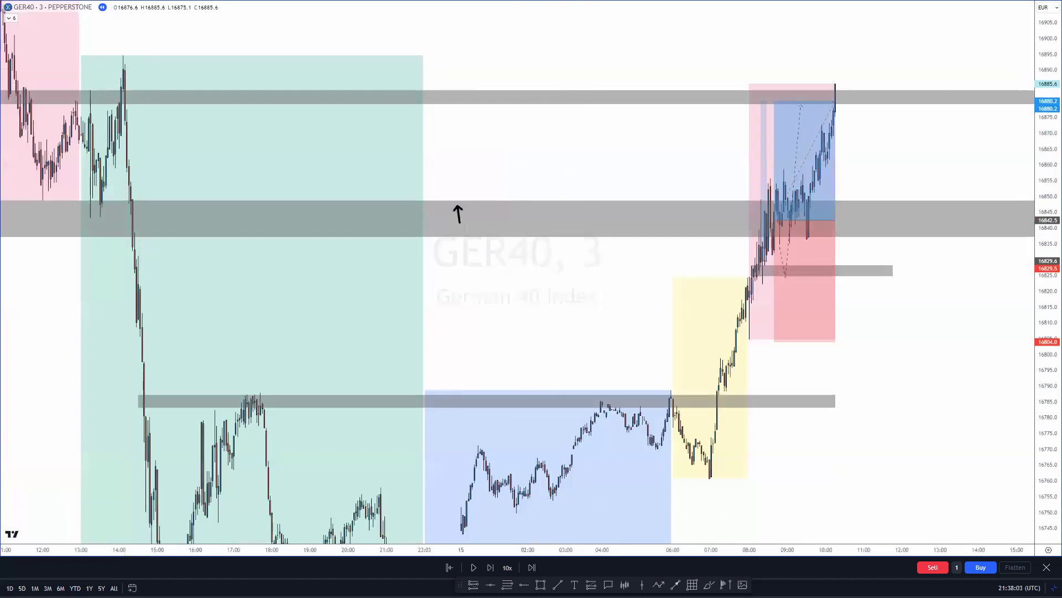
click(487, 566)
click(487, 567)
click(487, 567)
click(487, 567)
click(487, 566)
click(487, 566)
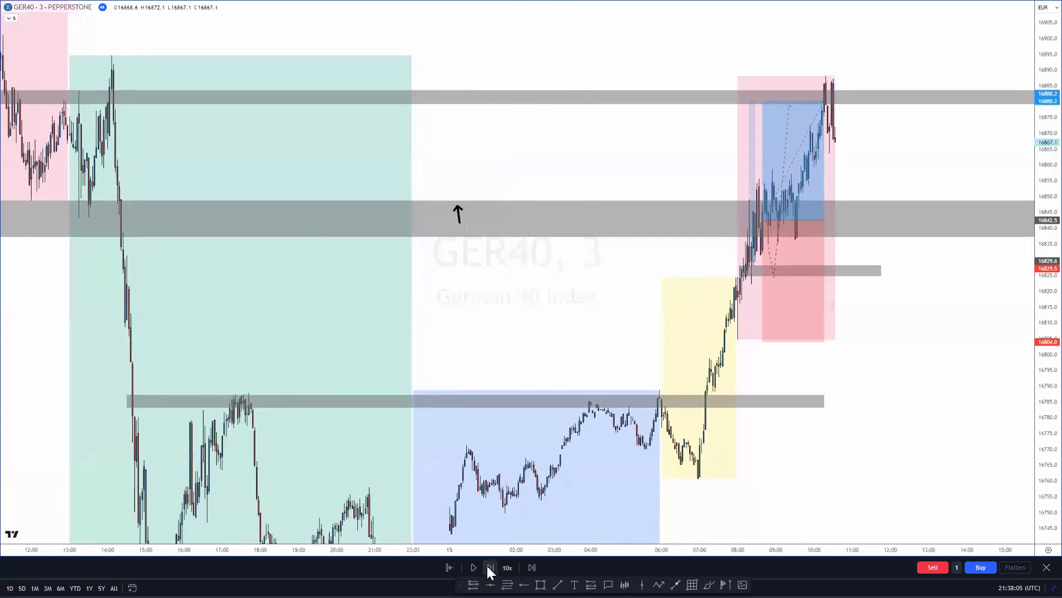
click(488, 567)
click(487, 567)
click(491, 567)
click(491, 568)
click(490, 567)
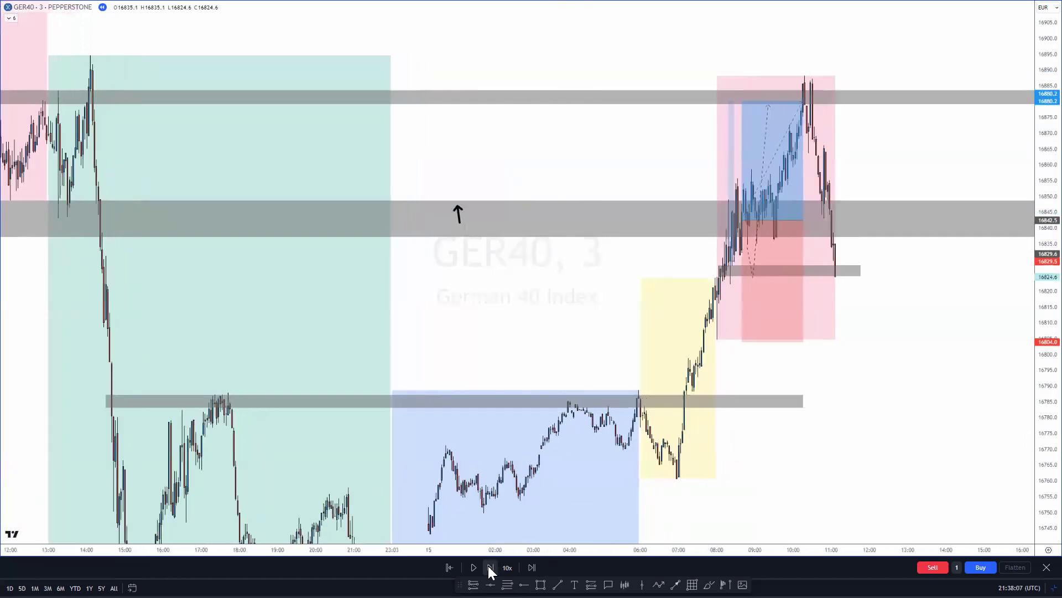
click(490, 568)
click(490, 567)
click(490, 567)
click(490, 567)
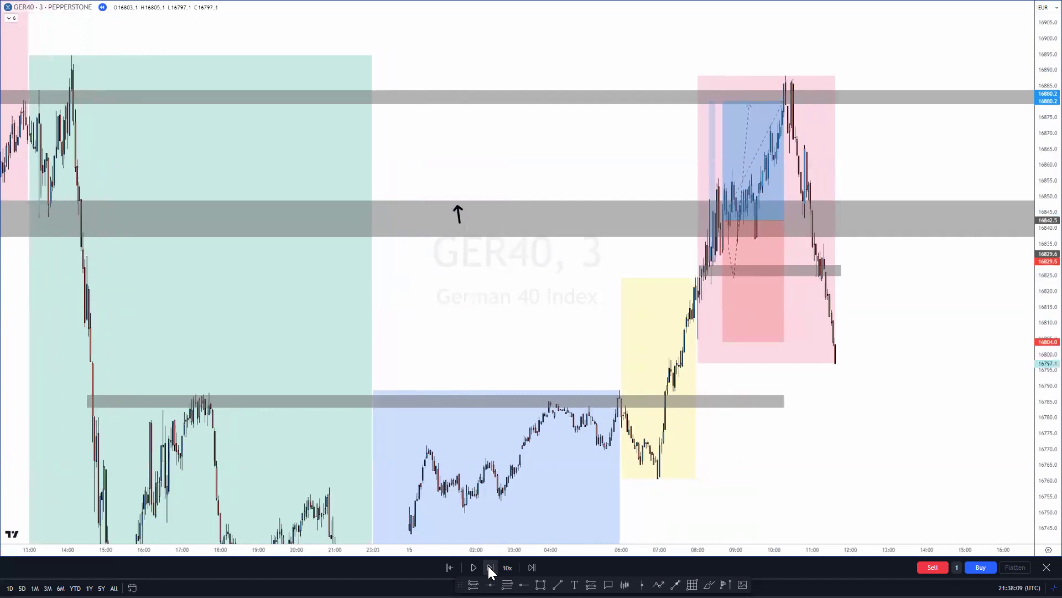
click(490, 567)
click(490, 567)
click(490, 567)
click(491, 567)
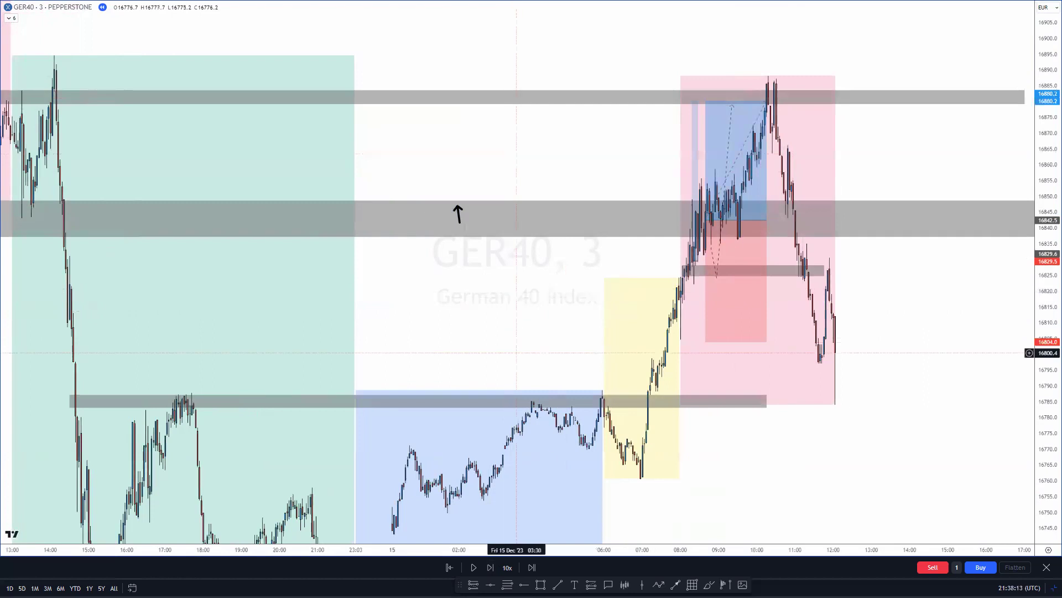
click(490, 567)
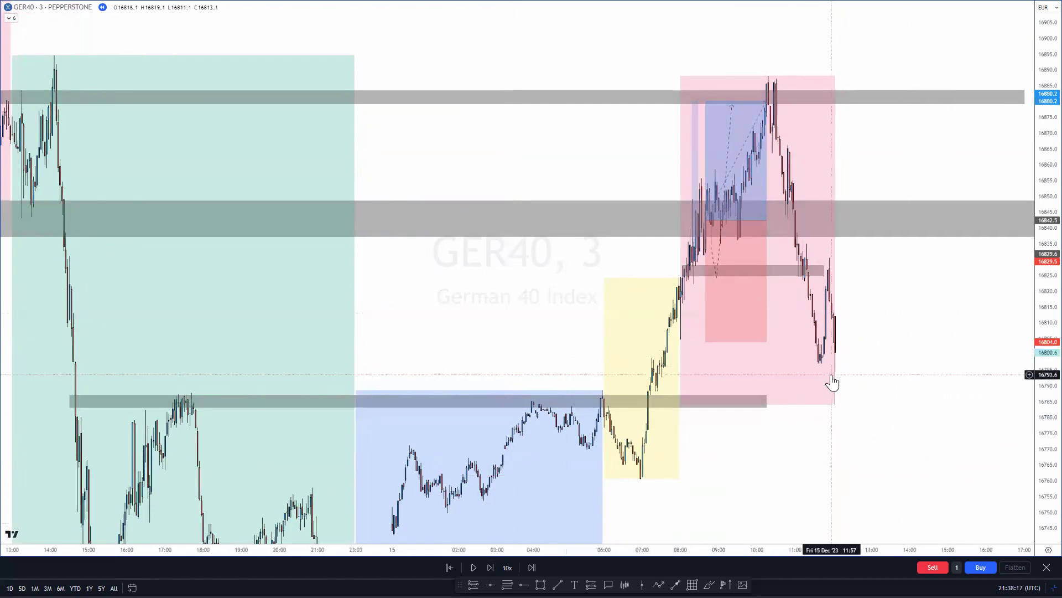
- Exit bar replay, switch to the NAS100USD 3-minute chart and frame the 15 December New York session around 16:00
click(1046, 567)
click(609, 320)
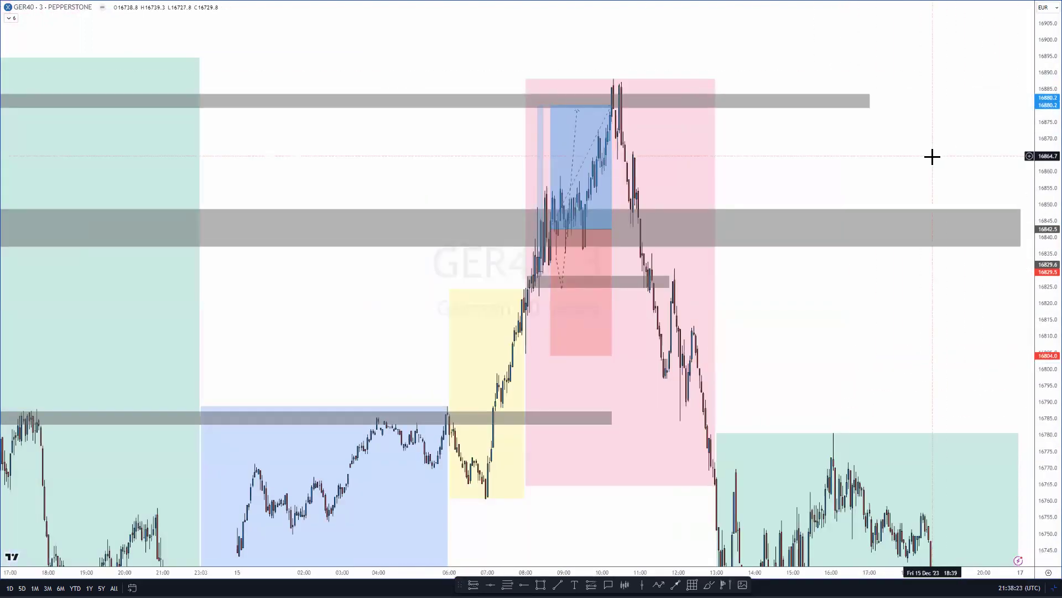
key(Down)
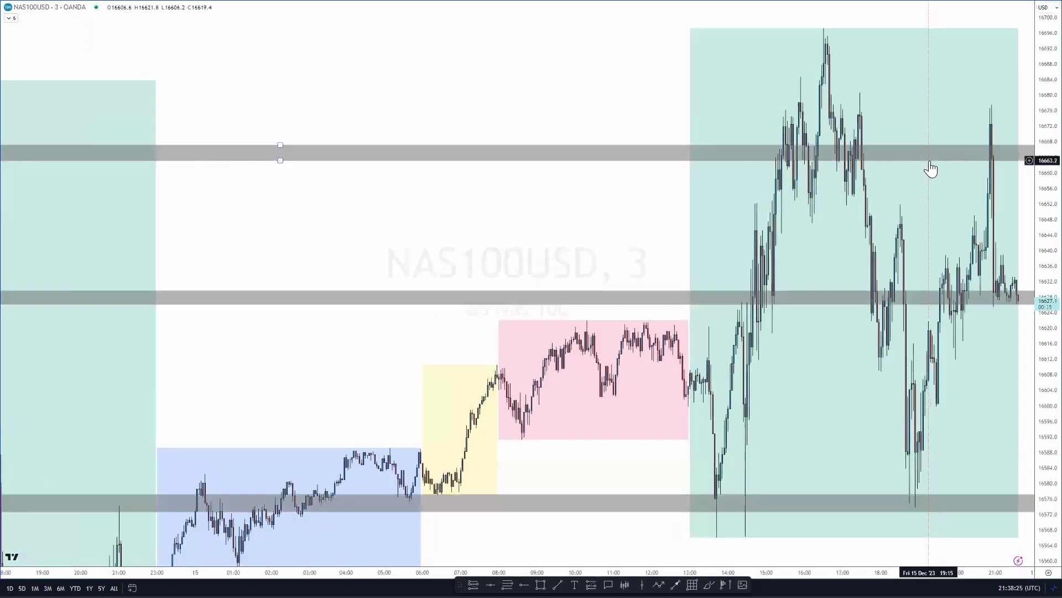
scroll(470, 266, up, 5)
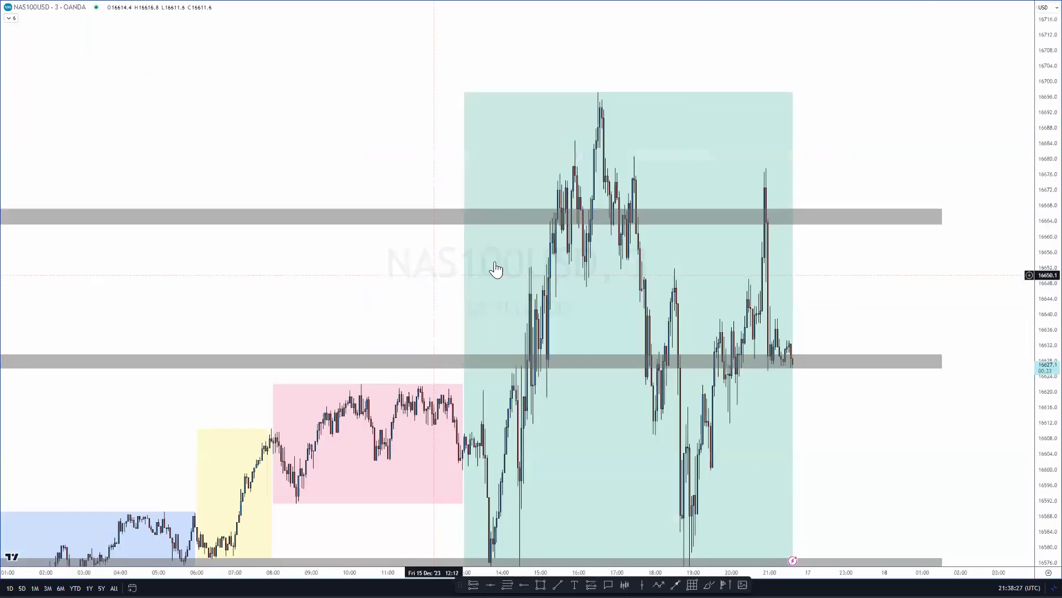
scroll(486, 274, up, 3)
drag(244, 158, 924, 185)
scroll(724, 259, up, 5)
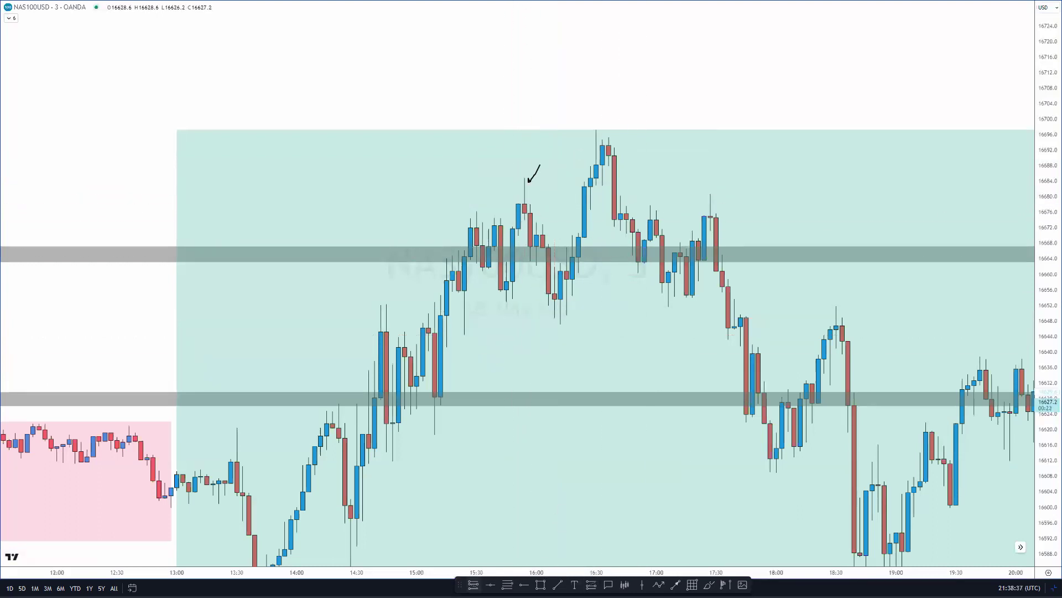
- Place a short position at 15:57 from 16676.1 with a 16687.6 stop and 16629.3 target, and pull its stop down to the entry
click(474, 585)
click(530, 212)
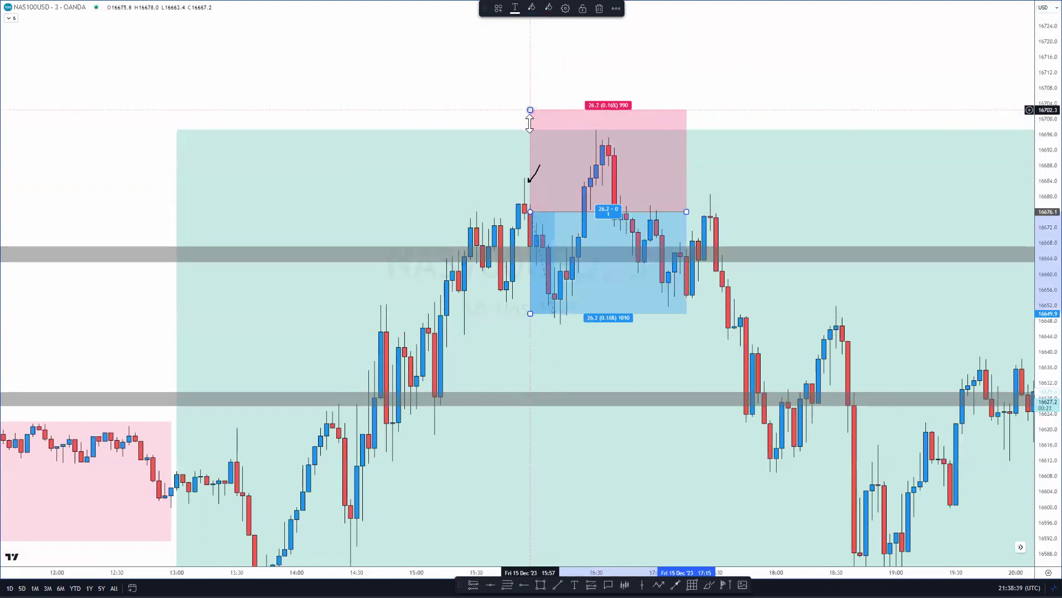
drag(530, 122, 531, 168)
drag(530, 313, 530, 399)
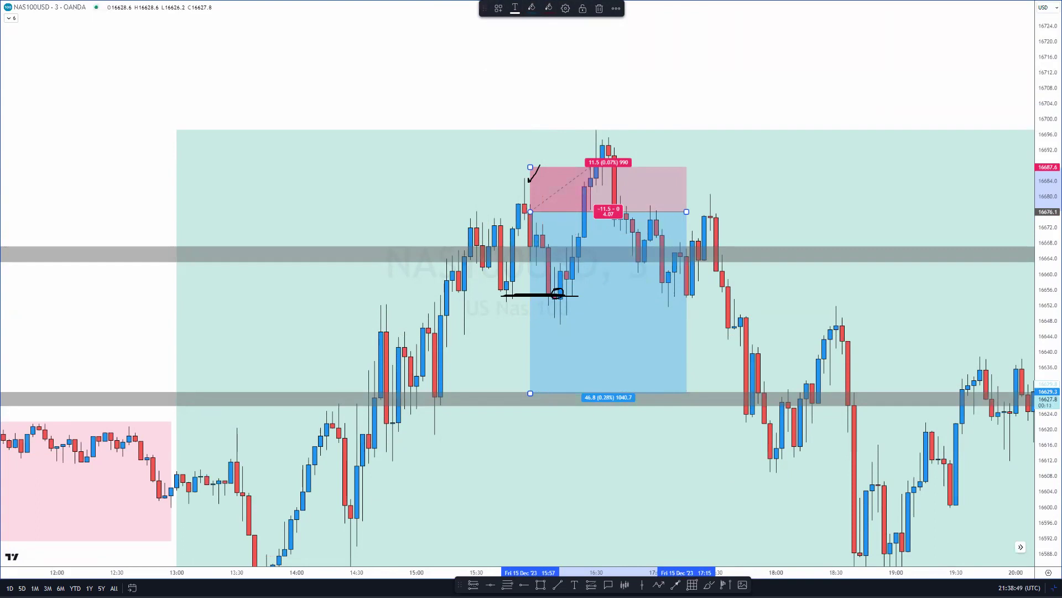
drag(531, 167, 530, 211)
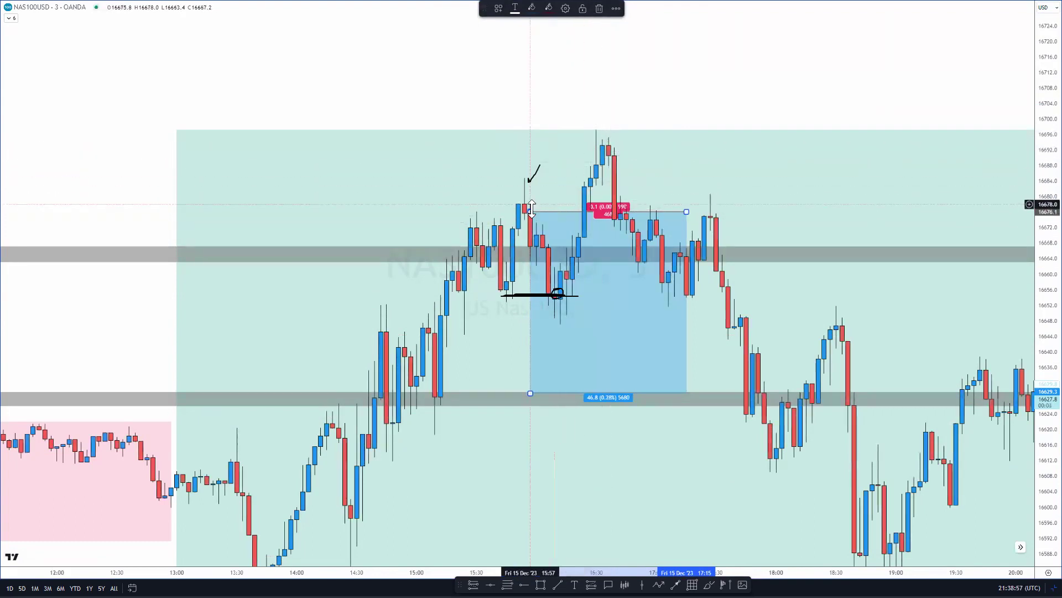
- Move the short position to the 16:39 candle with entry 16690.1, stop 16698.6 and target 16629.4
drag(530, 211, 555, 174)
drag(566, 212, 626, 141)
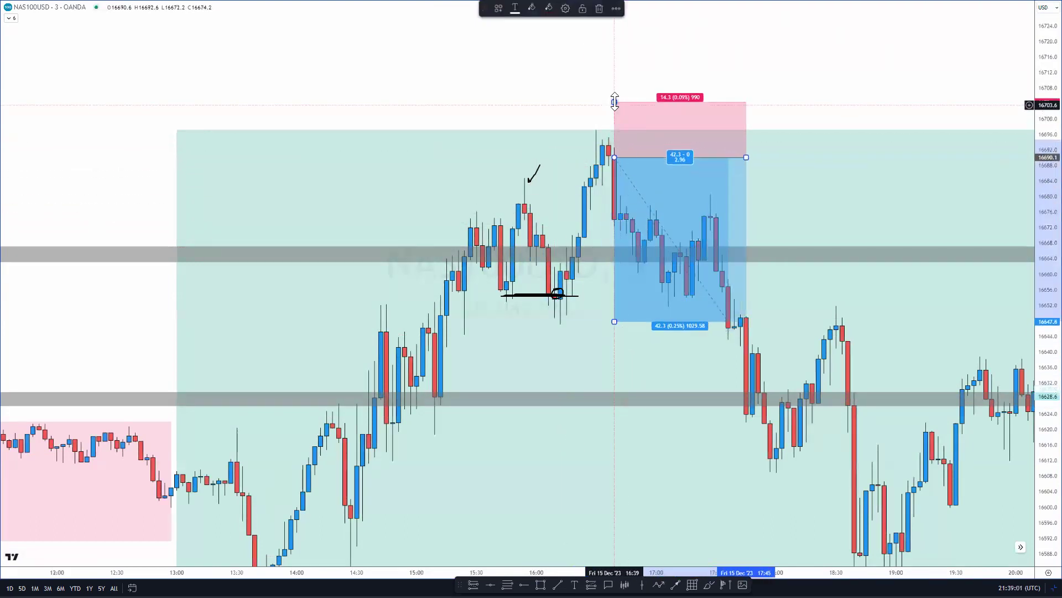
drag(614, 101, 615, 124)
drag(615, 322, 616, 393)
- Set the short position's target to 16653.7 and delete the position from the chart
scroll(820, 247, down, 5)
drag(826, 93, 470, 28)
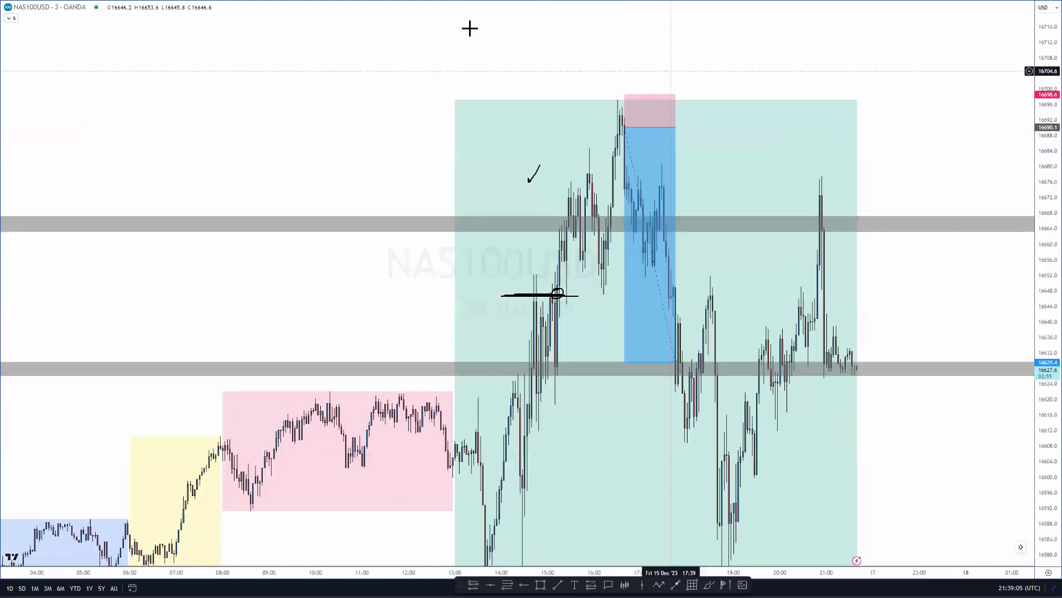
mouse_move(432, 330)
mouse_down()
mouse_move(427, 520)
mouse_move(435, 172)
mouse_move(440, 222)
mouse_up()
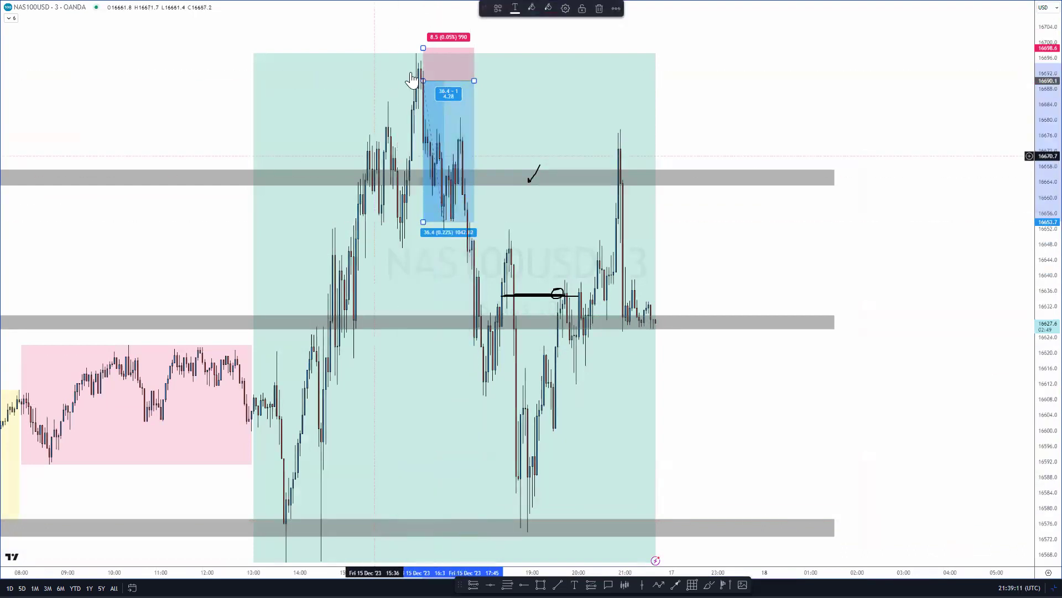
key(Delete)
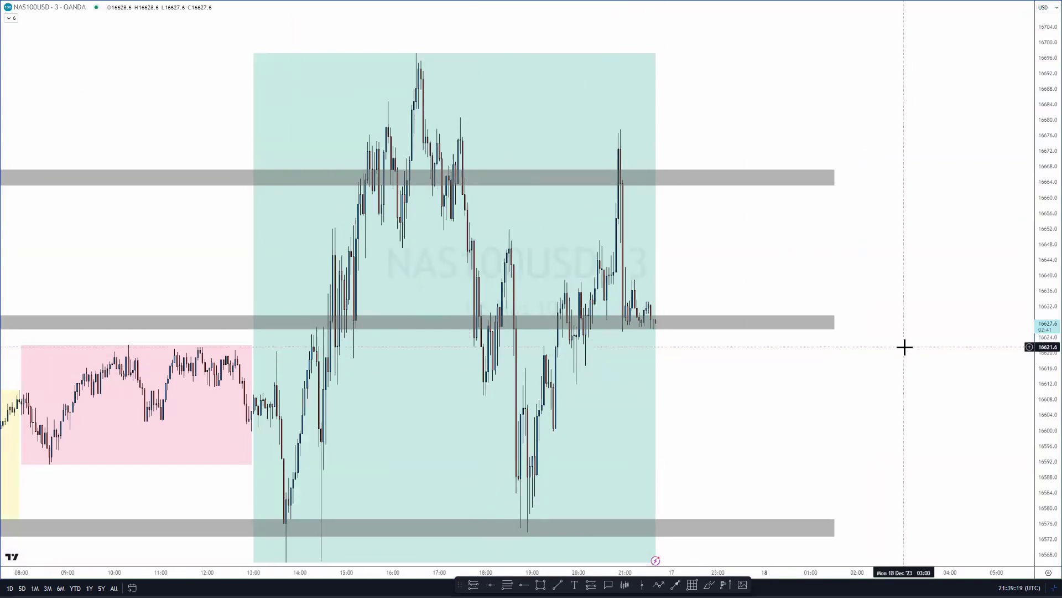
- Switch NAS100USD to the 30-minute timeframe and compress the price scale to fit the sessions of recent days
text(30)
key(Return)
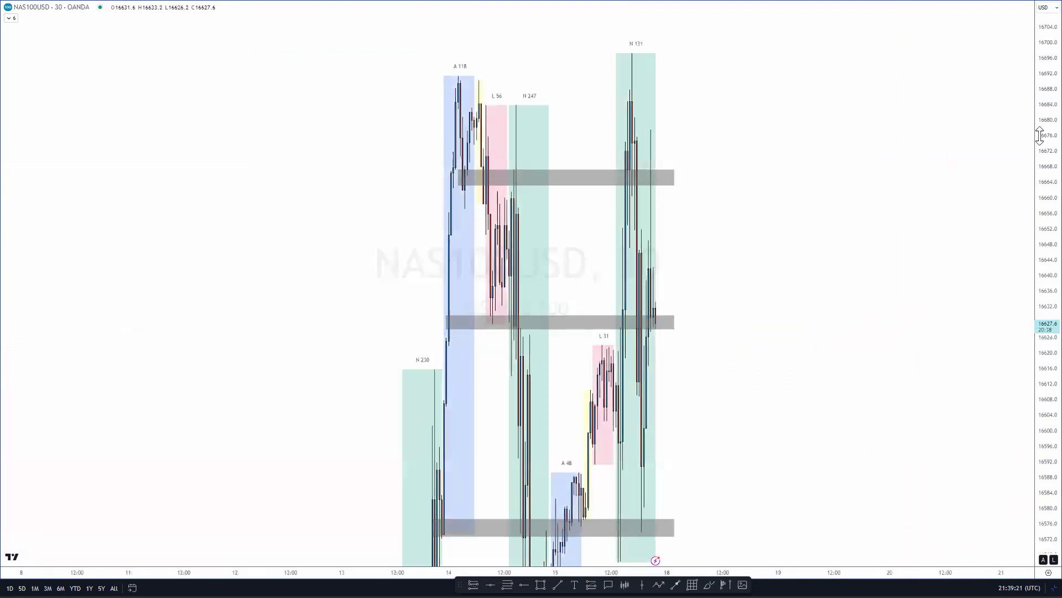
drag(1040, 136, 1040, 527)
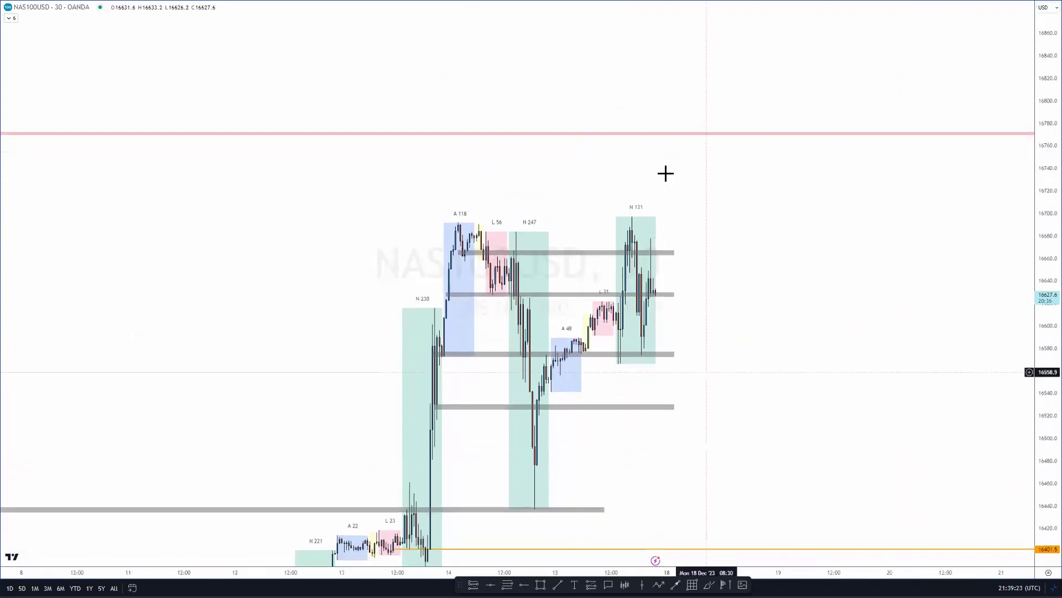